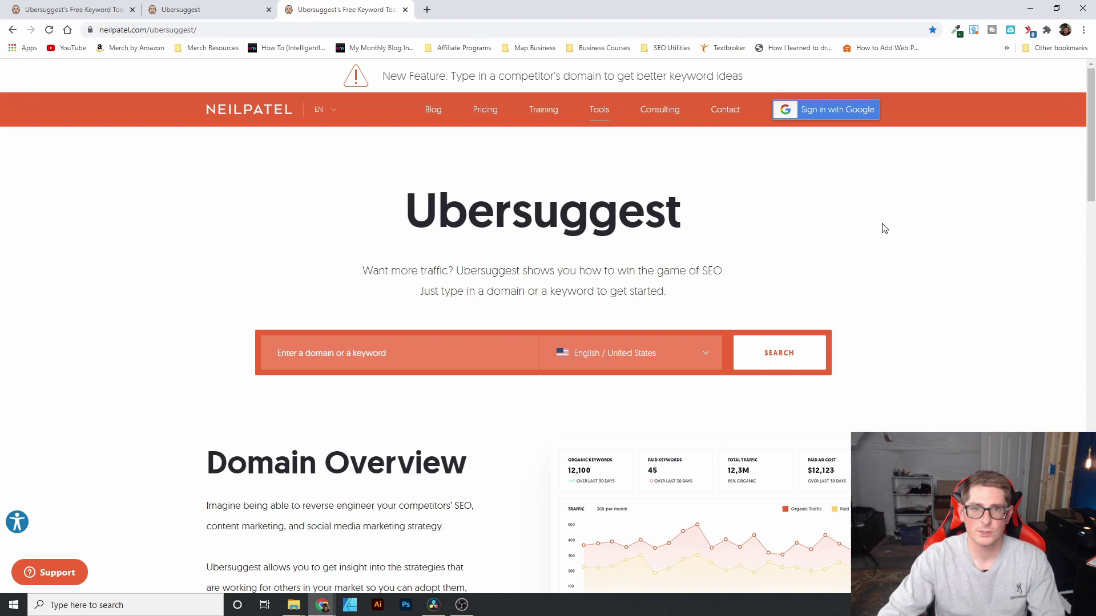
- Load ubersuggest.com in the second Chrome tab in place of the keyword analyzer
left_click(234, 11)
left_click(190, 31)
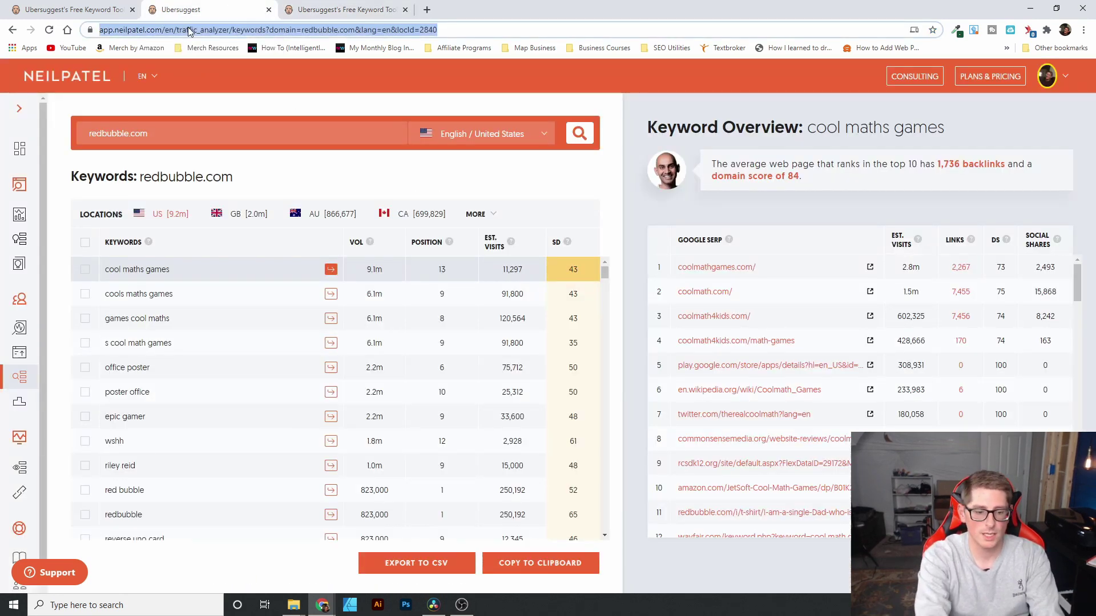
type("uber")
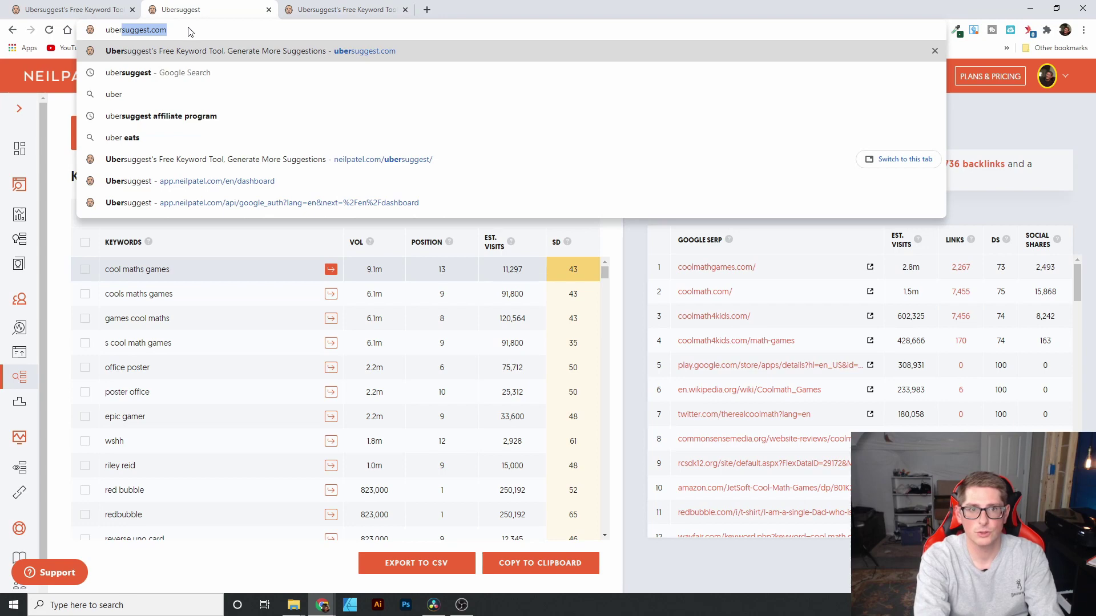
type("sugest.c")
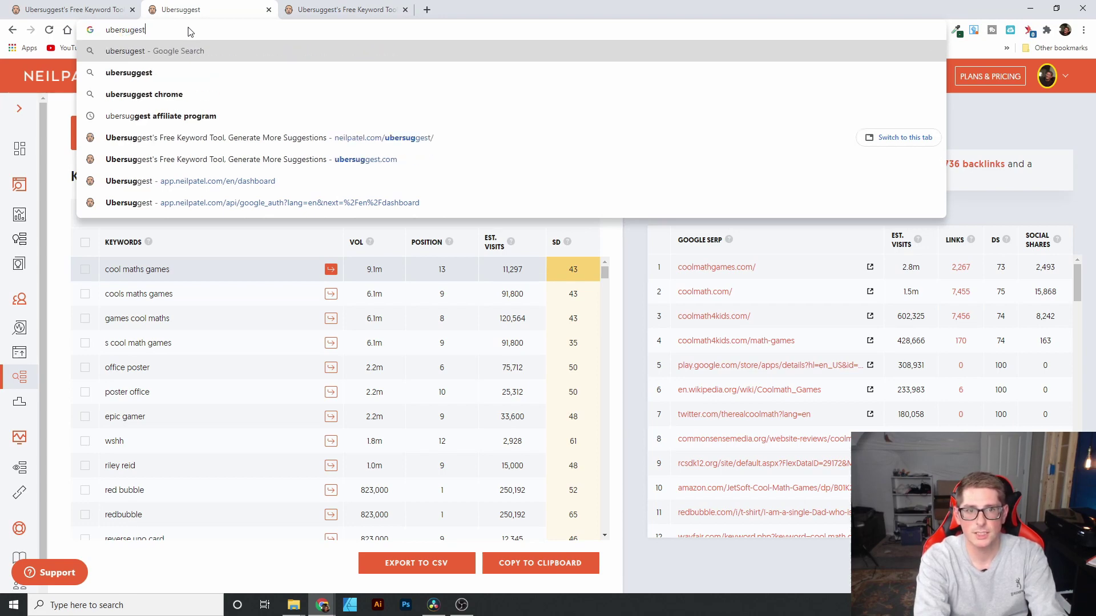
key("BackSpace")
key("BackSpace")
key("BackSpace")
key("BackSpace")
key("BackSpace")
key("BackSpace")
type("gest")
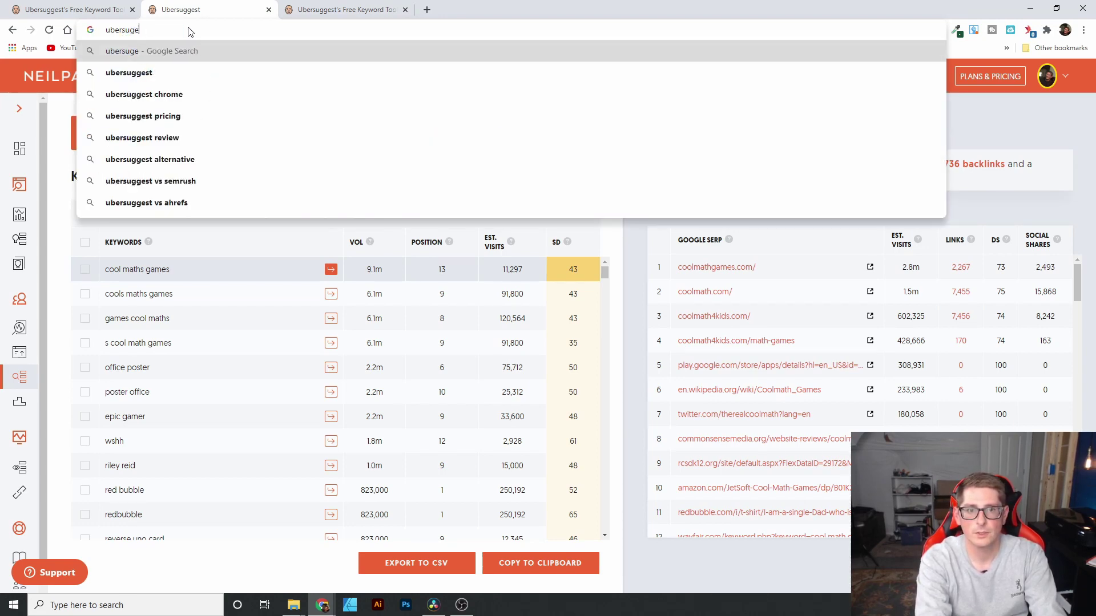
key("Return")
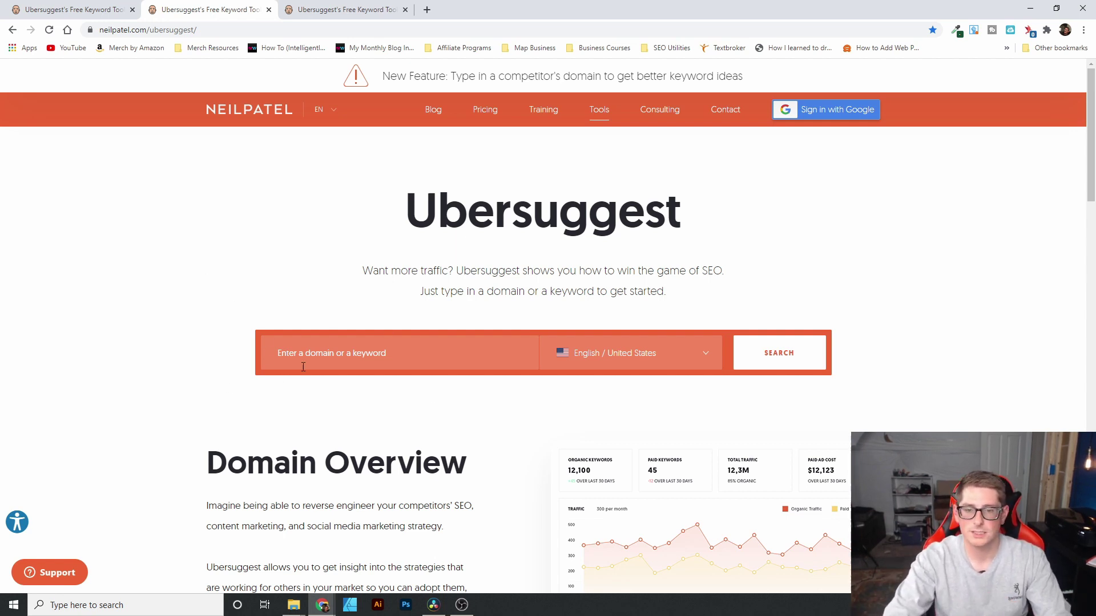
- Run a domain search for redbubble.com from the Ubersuggest home page search box
left_click(382, 355)
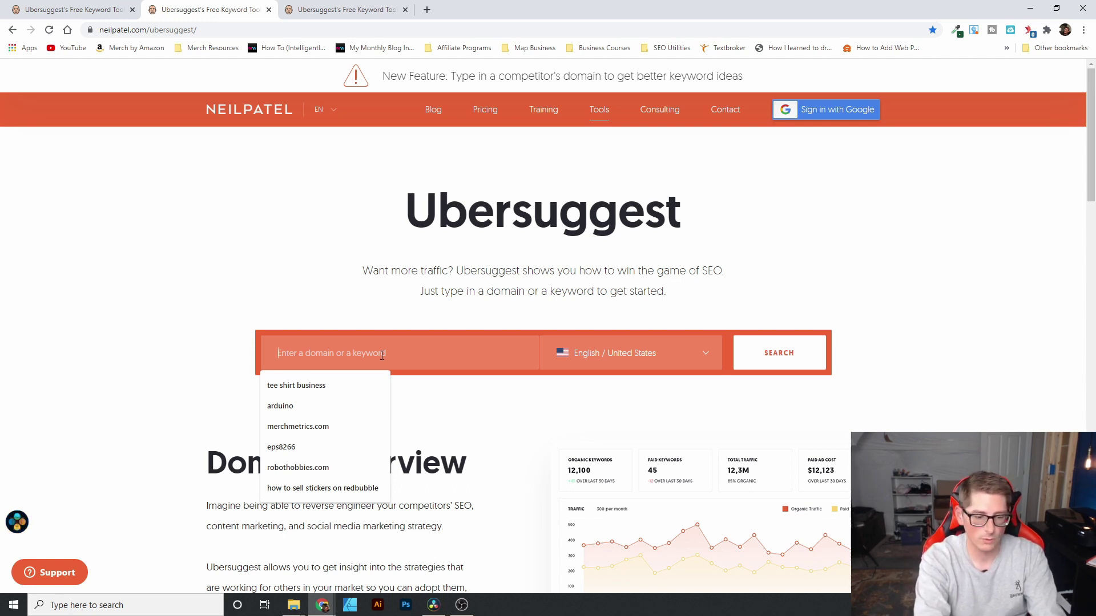
type("redbubb")
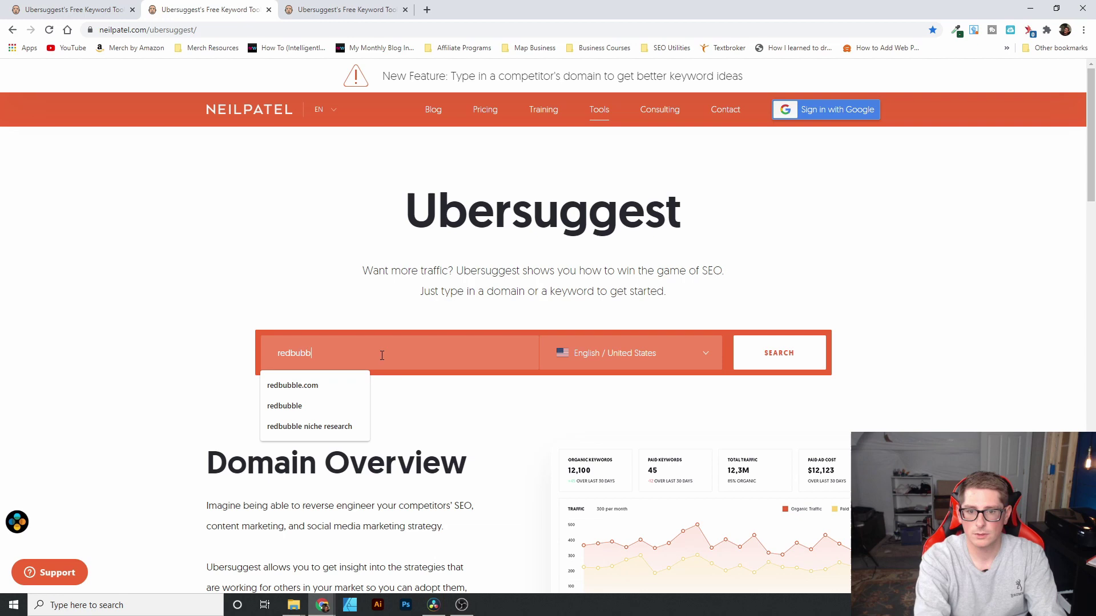
type("le.com")
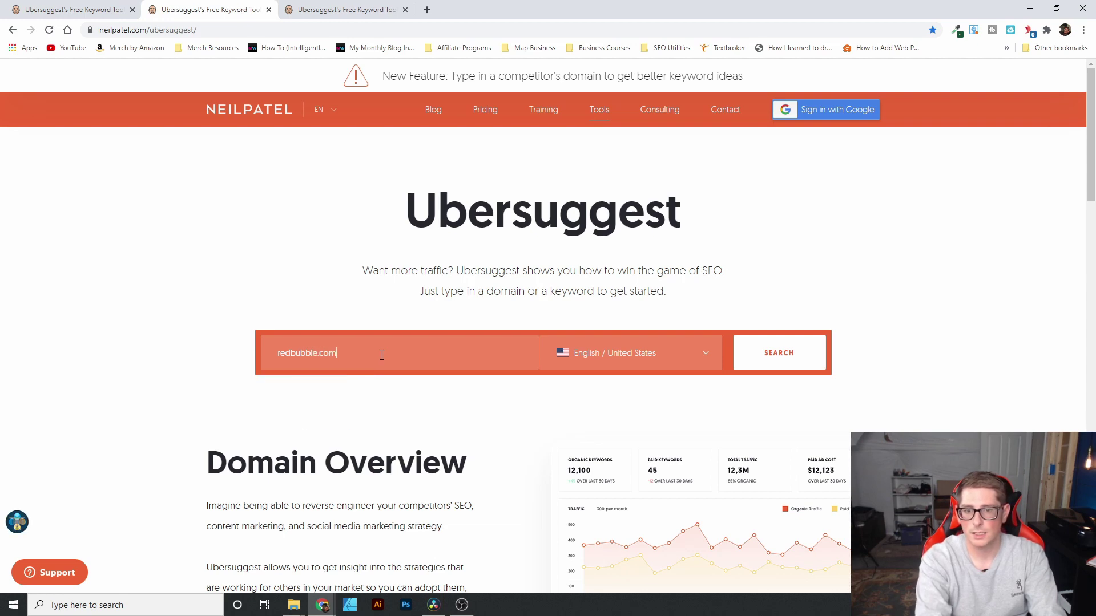
key("Return")
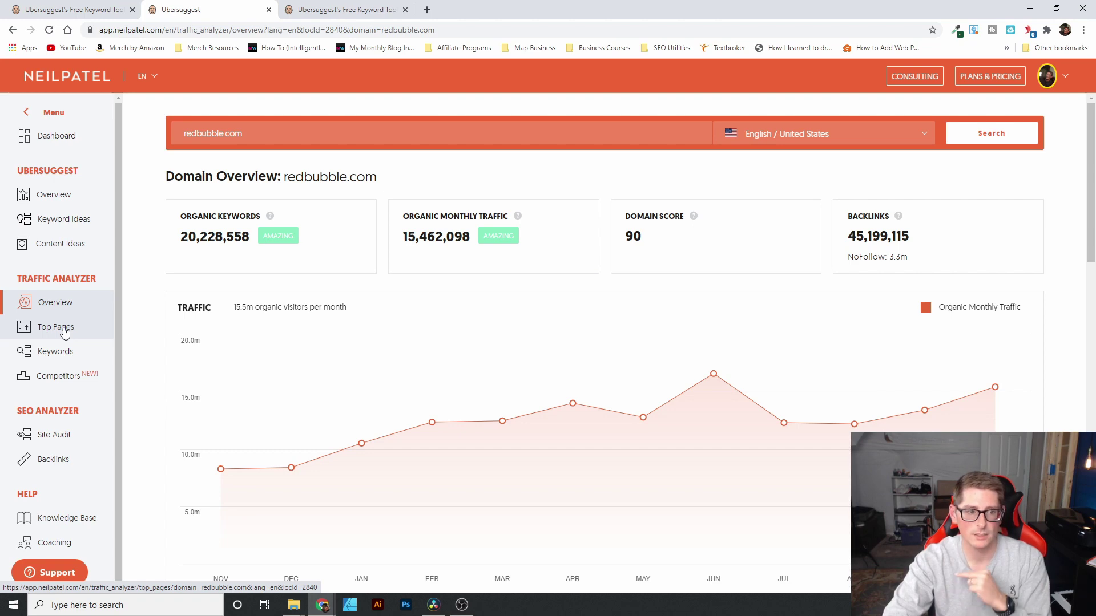
- Open Traffic Analyzer's Top Pages report for redbubble.com
left_click(65, 333)
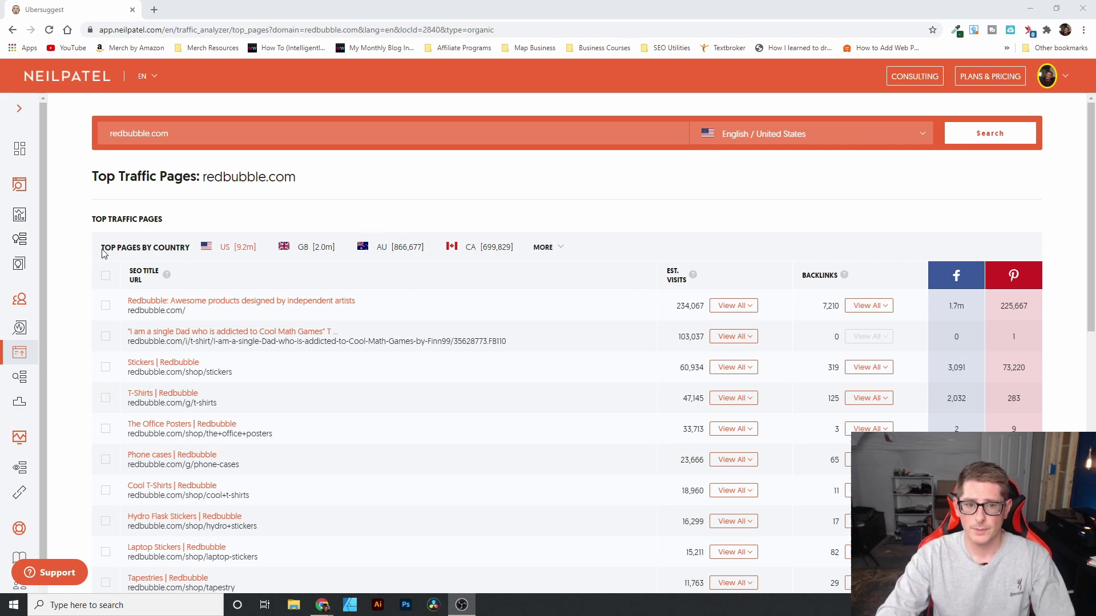
scroll(86, 331, "down", 1)
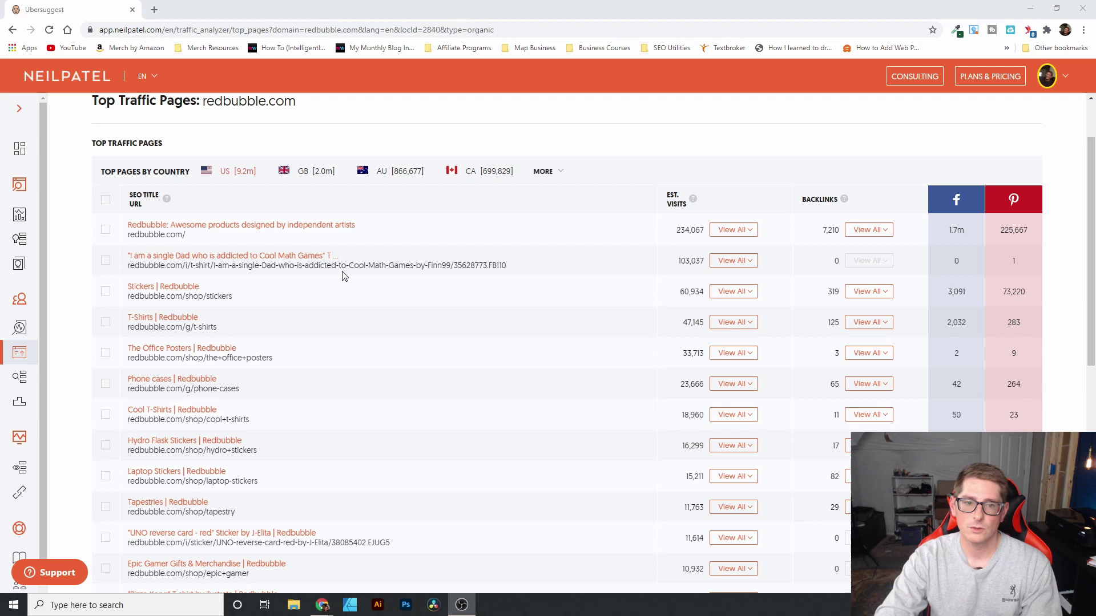
scroll(328, 325, "down", 3)
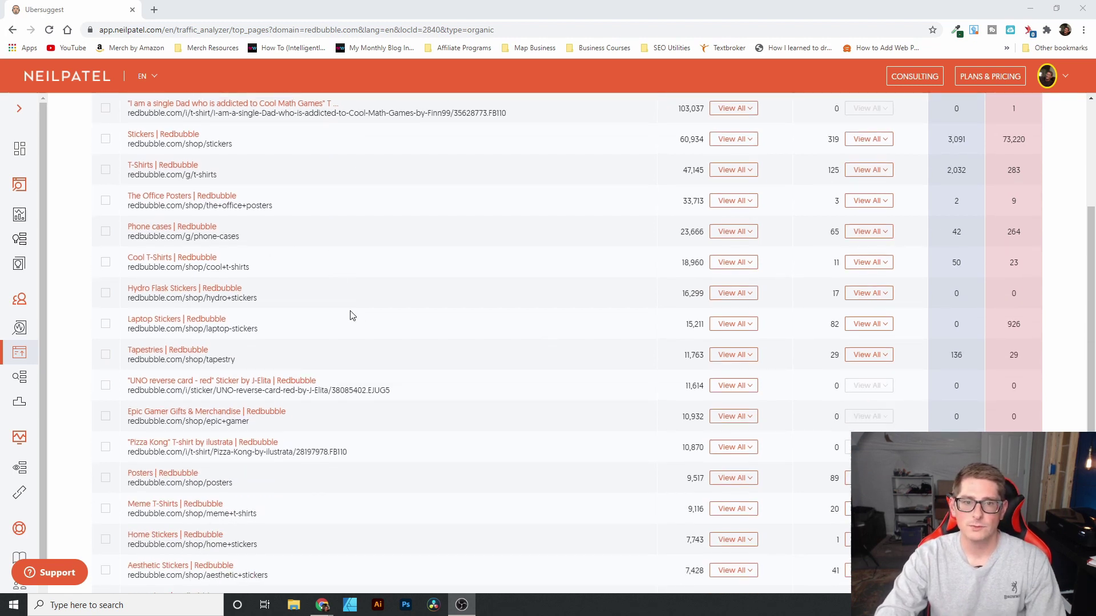
scroll(350, 314, "up", 1)
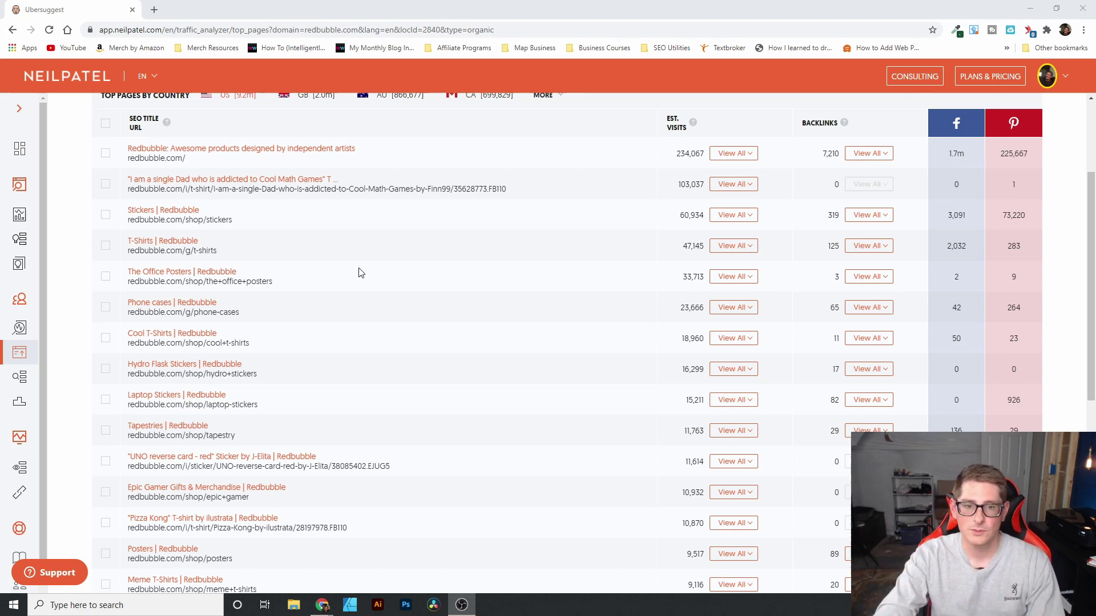
scroll(355, 279, "down", 1)
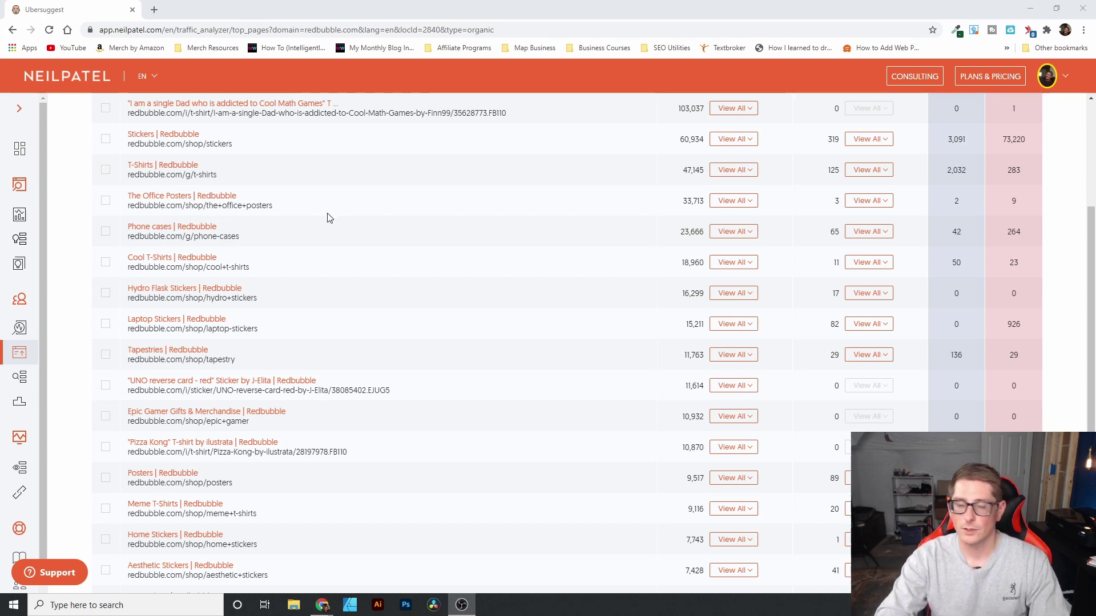
- Scroll down the Top Traffic Pages table and advance to the next results page
scroll(280, 251, "down", 1)
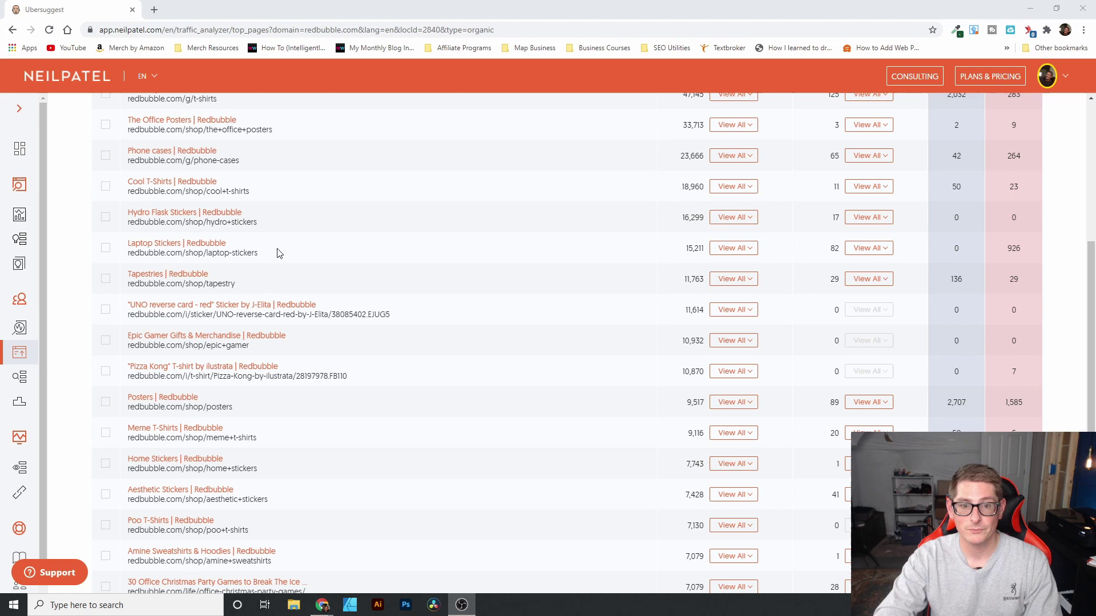
scroll(348, 297, "down", 1)
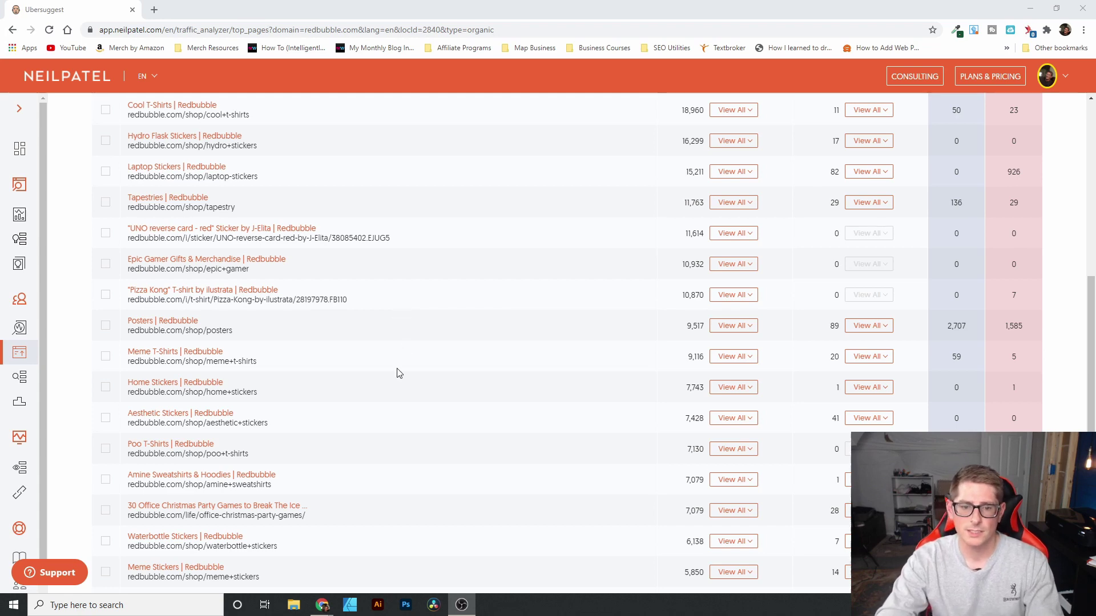
scroll(396, 371, "down", 3)
left_click(165, 568)
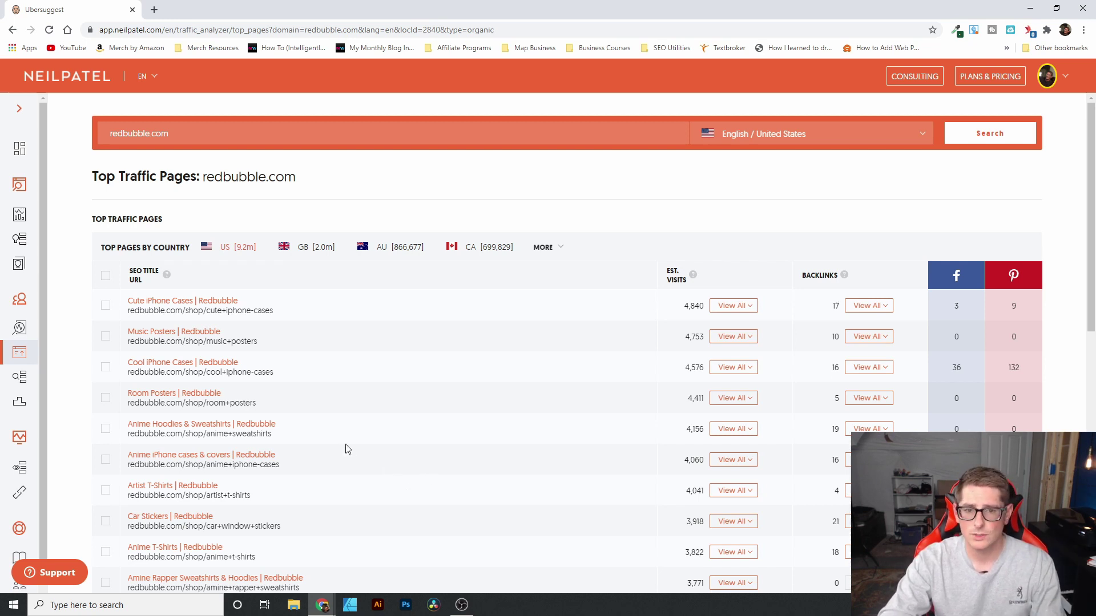
- Page further through the table to lower-ranked entries like Tumblr Stickers (2,509 visits)
scroll(342, 468, "down", 2)
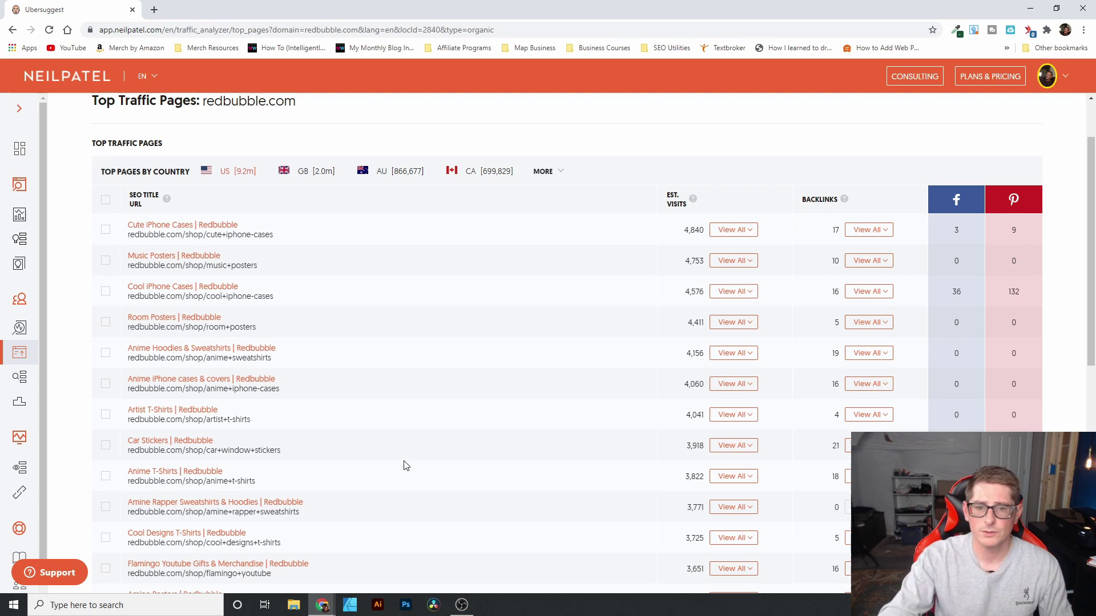
scroll(361, 415, "down", 2)
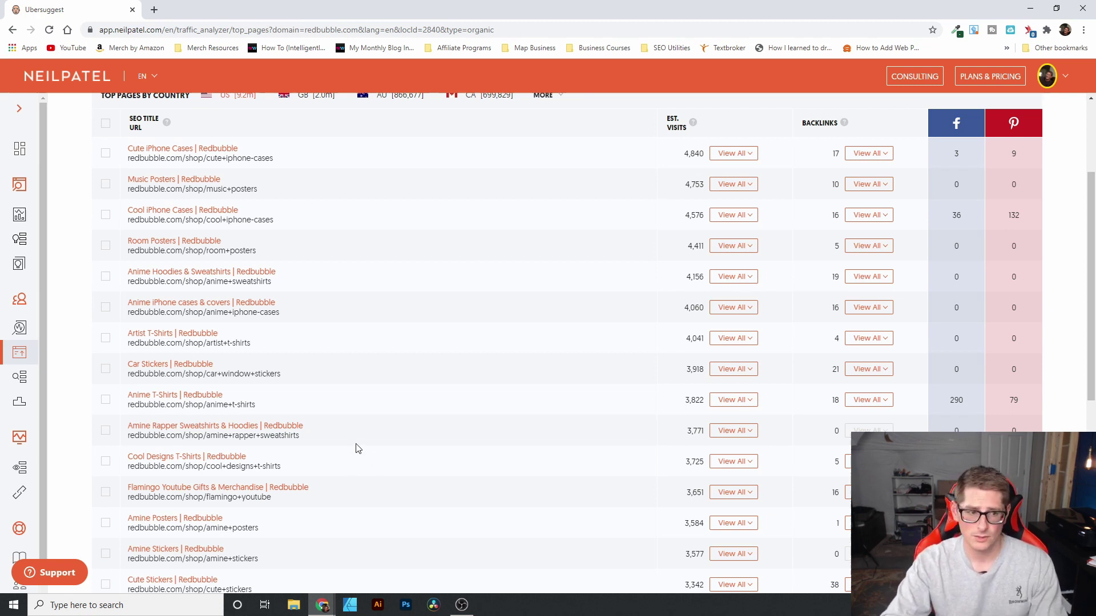
scroll(384, 468, "down", 4)
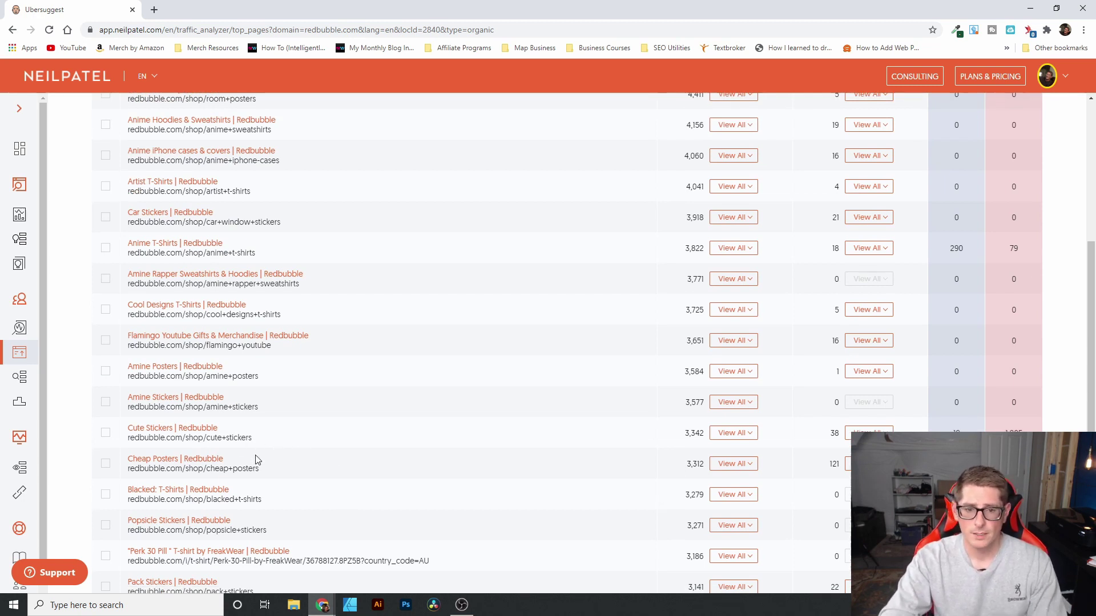
scroll(316, 479, "down", 2)
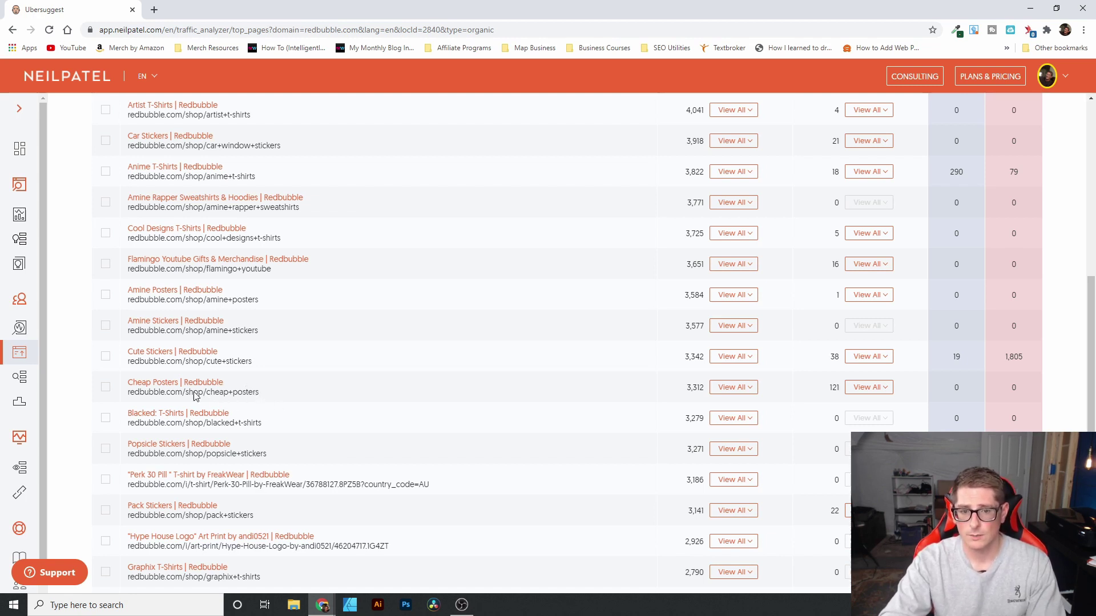
scroll(313, 451, "down", 2)
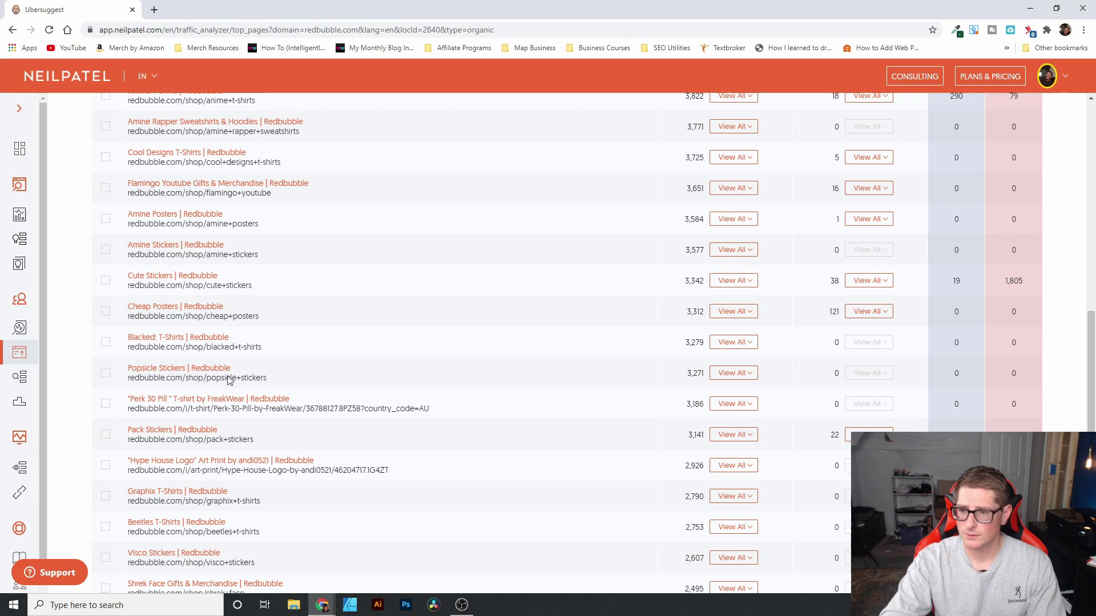
scroll(393, 455, "down", 2)
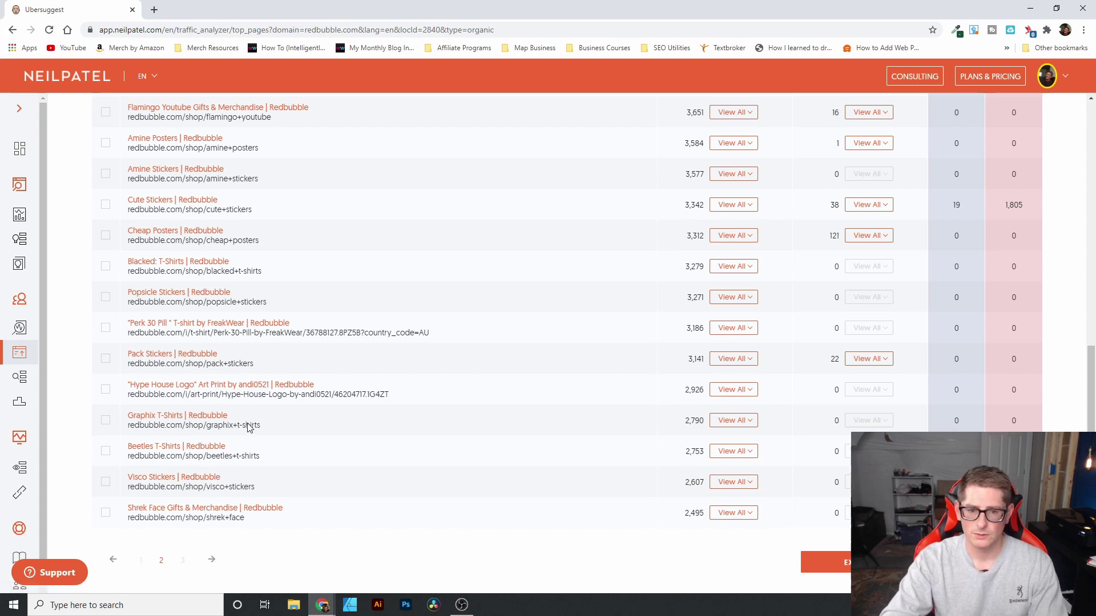
left_click(182, 560)
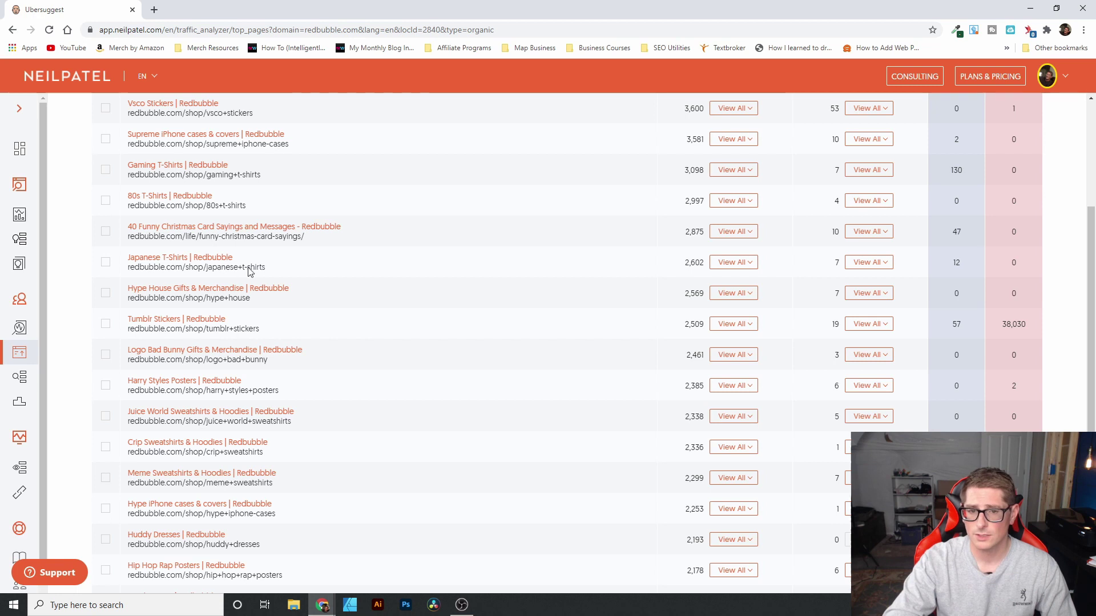
scroll(319, 364, "down", 1)
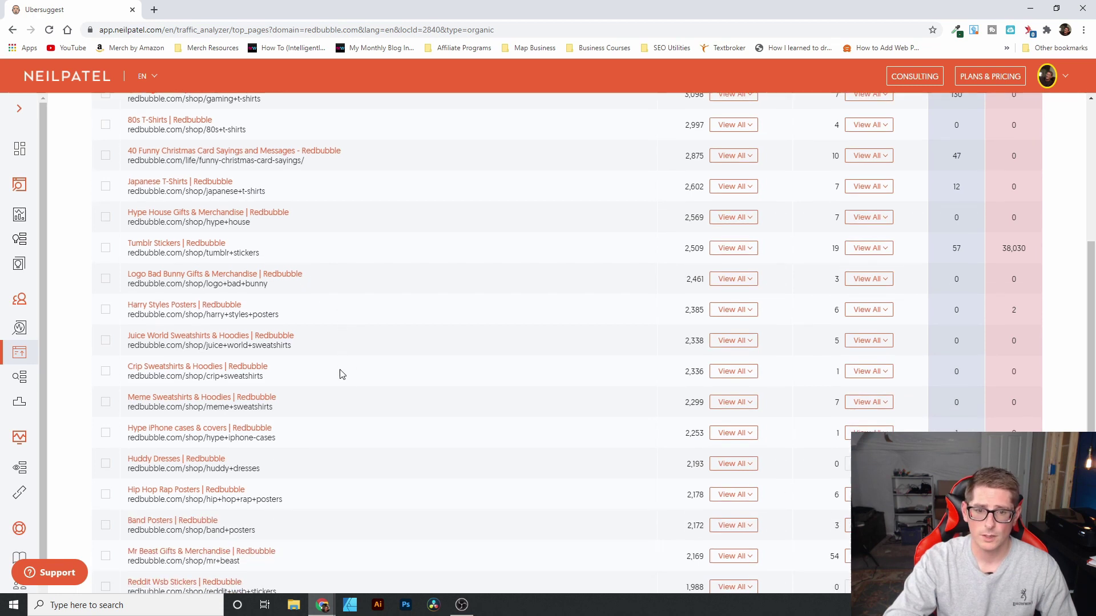
scroll(328, 477, "down", 1)
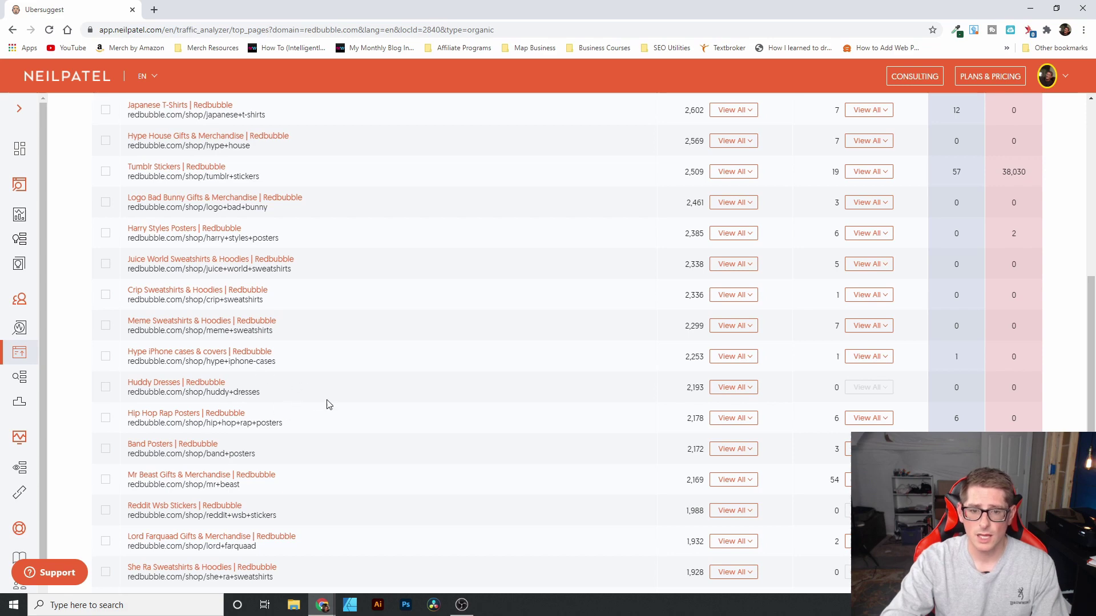
scroll(327, 411, "down", 1)
scroll(319, 460, "down", 1)
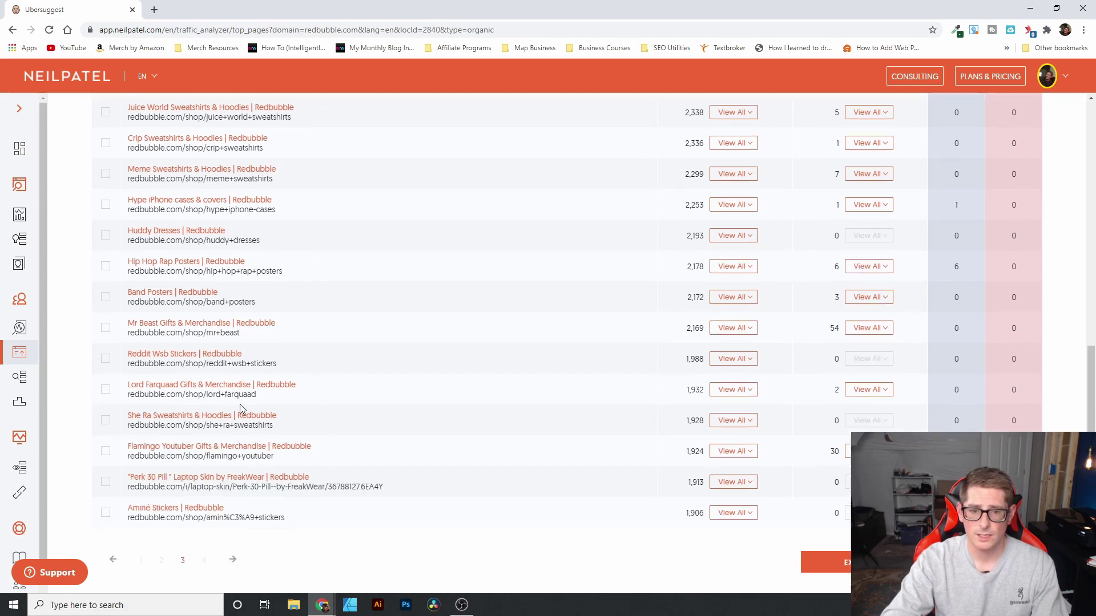
left_click(204, 565)
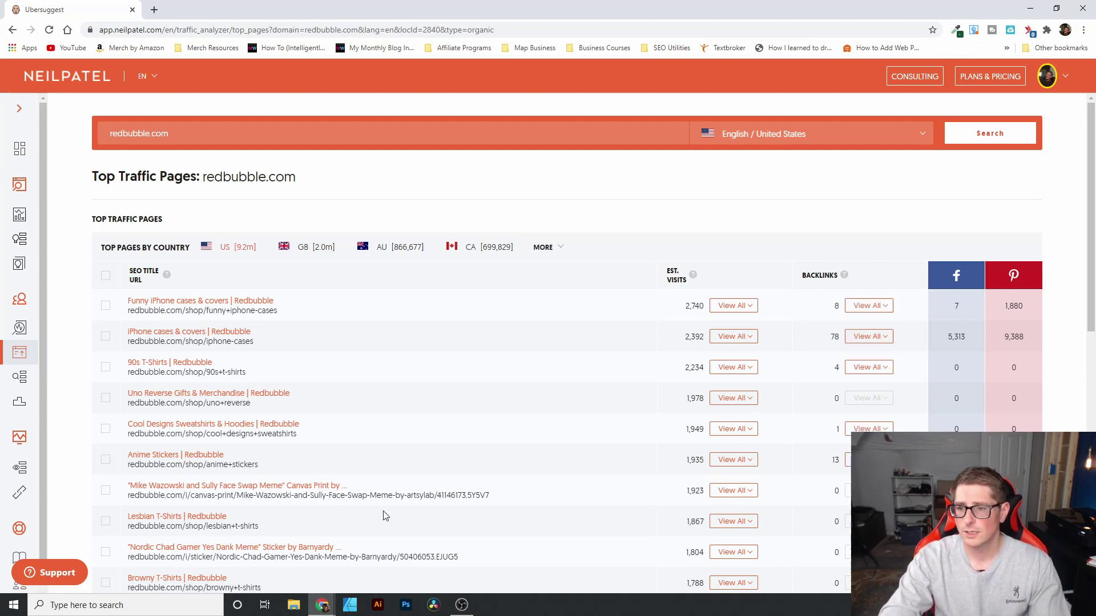
scroll(394, 502, "down", 3)
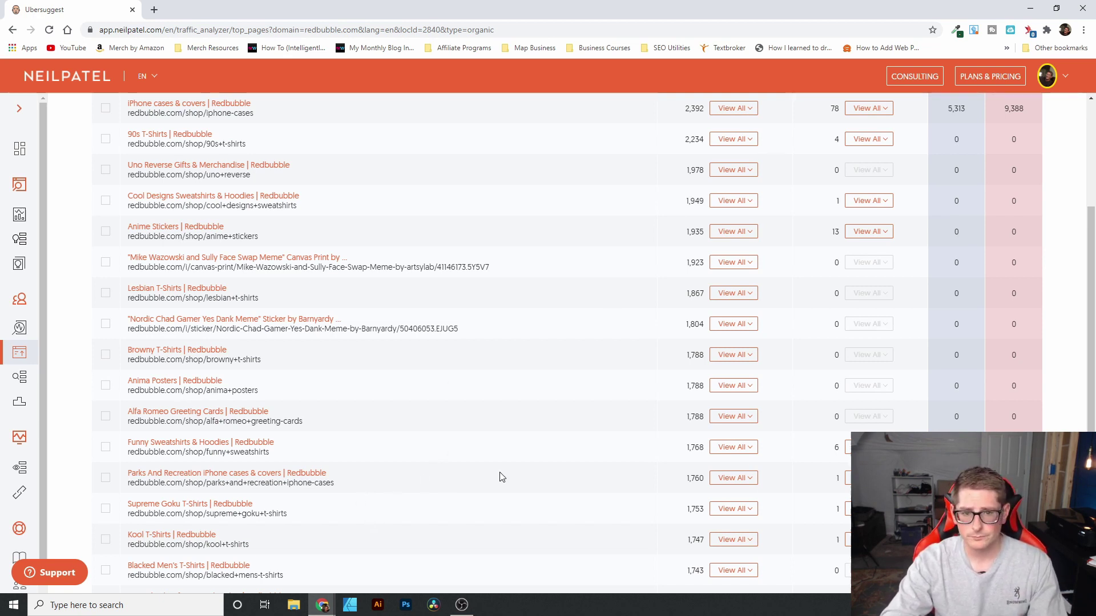
scroll(570, 468, "down", 3)
scroll(588, 477, "down", 3)
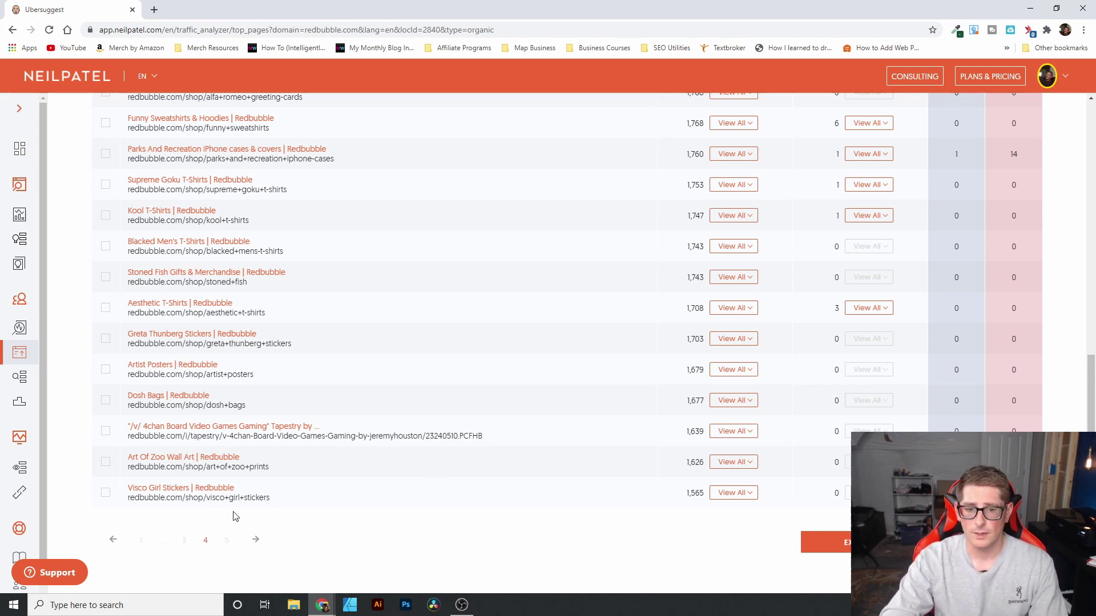
scroll(388, 542, "up", 2)
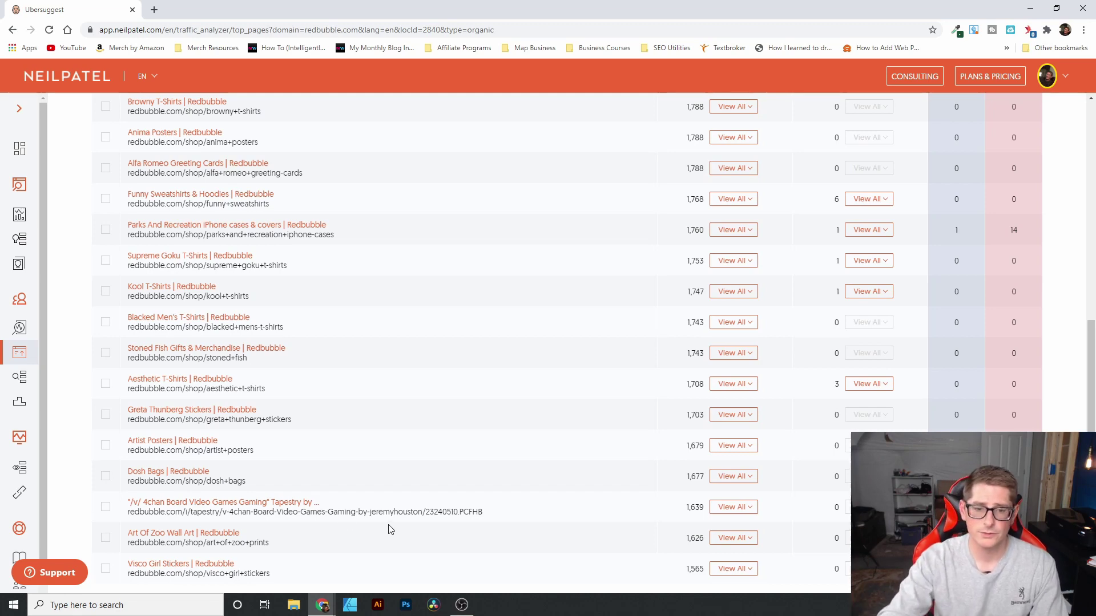
scroll(389, 529, "down", 2)
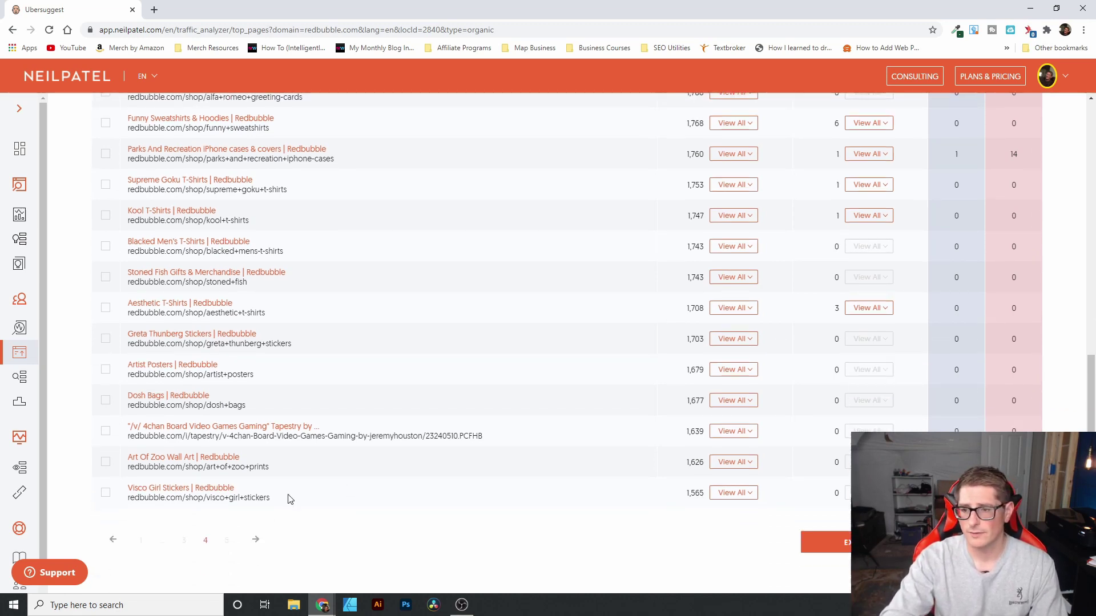
scroll(457, 462, "up", 10)
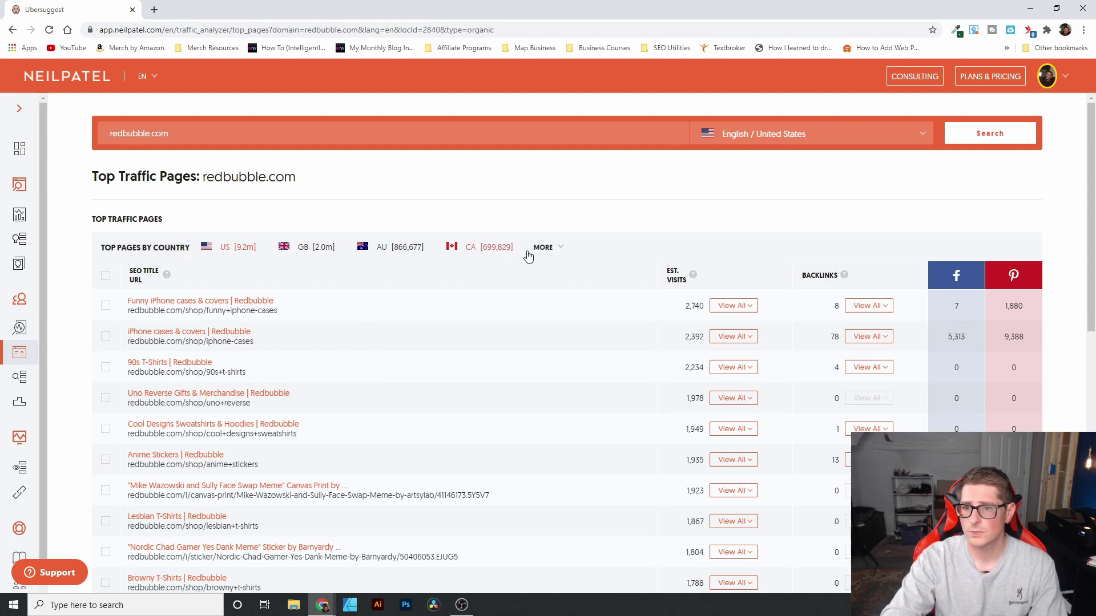
left_click(562, 250)
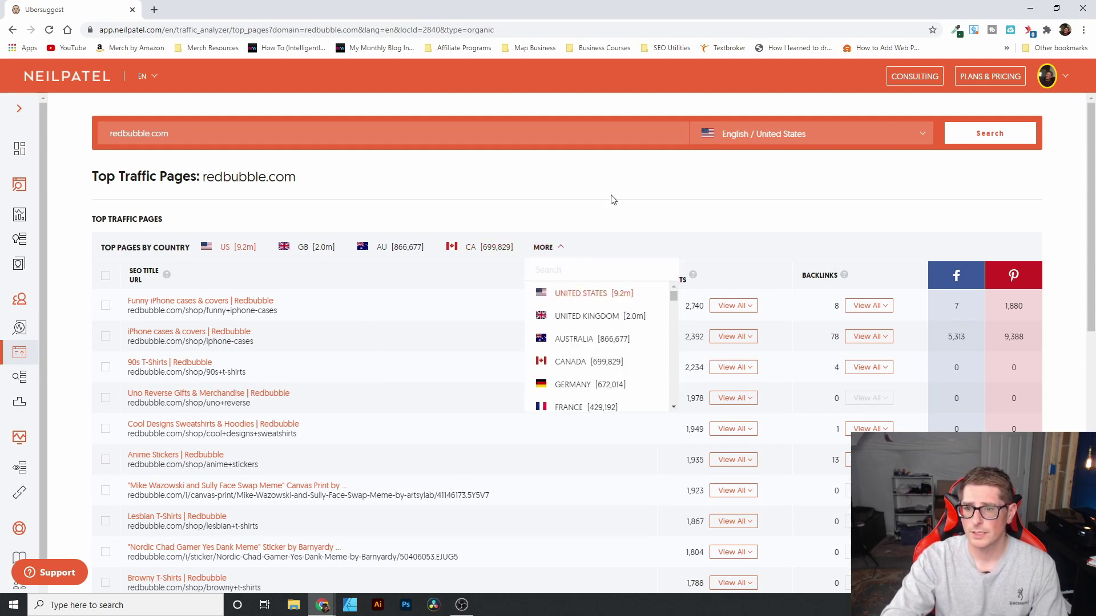
left_click(567, 220)
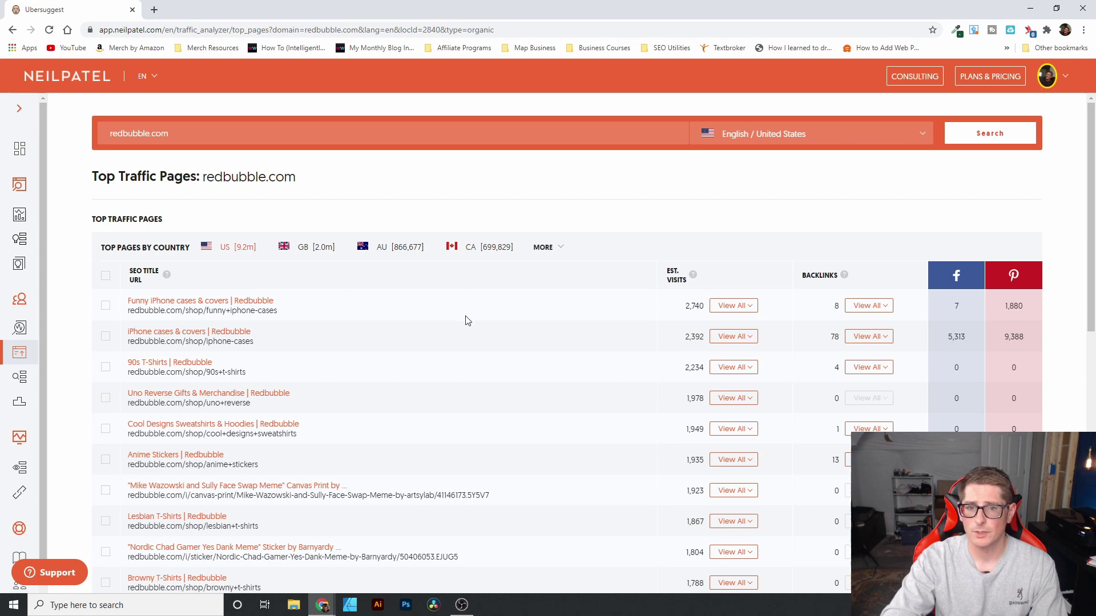
left_click(560, 251)
scroll(624, 343, "down", 1)
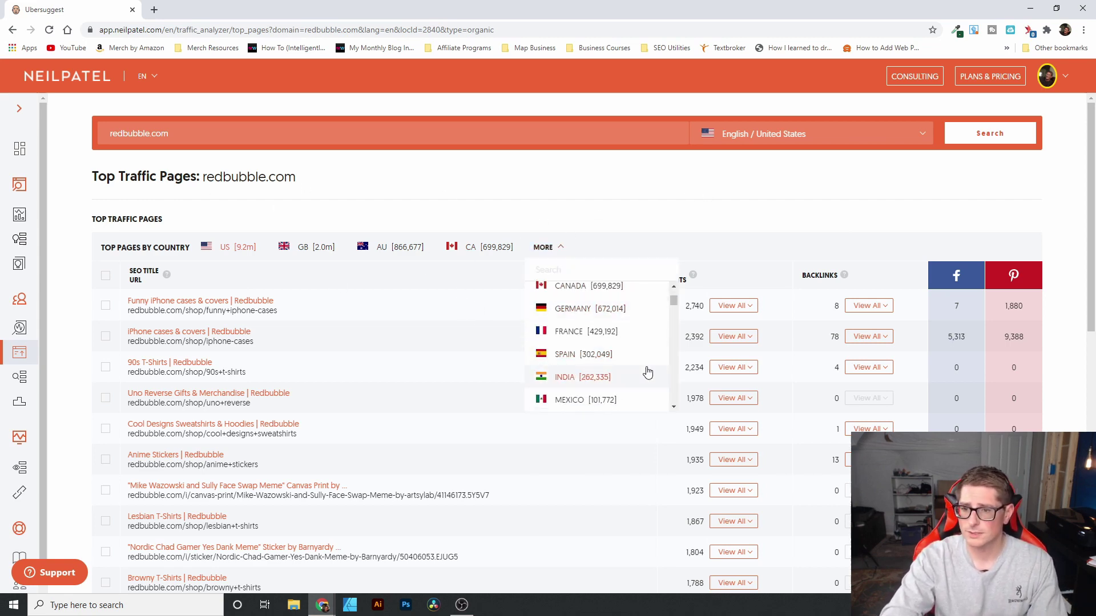
scroll(645, 368, "up", 1)
left_click(531, 214)
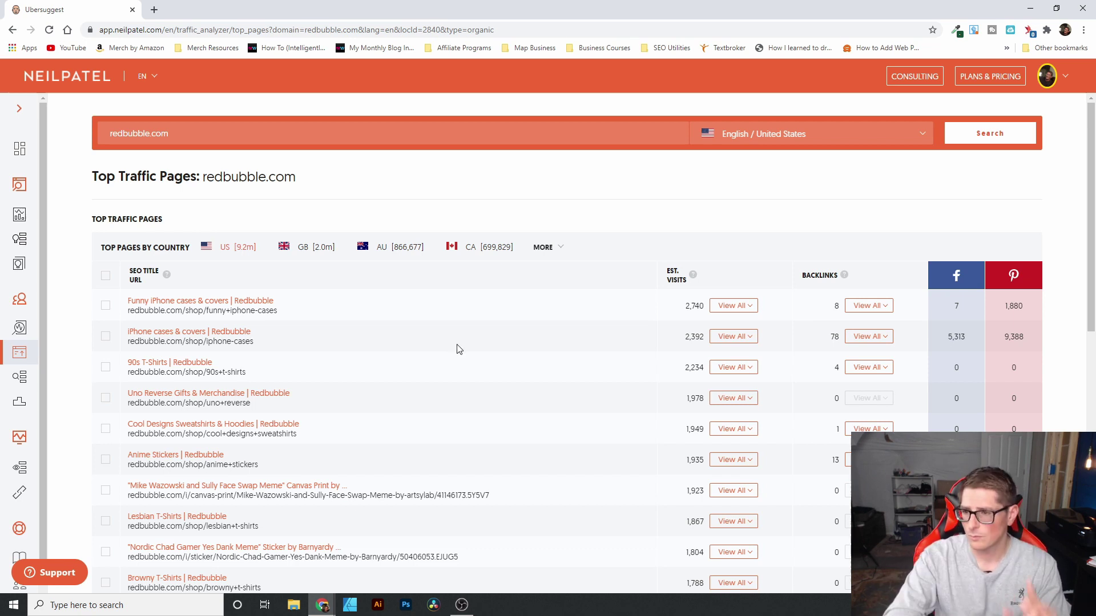
left_click(228, 302)
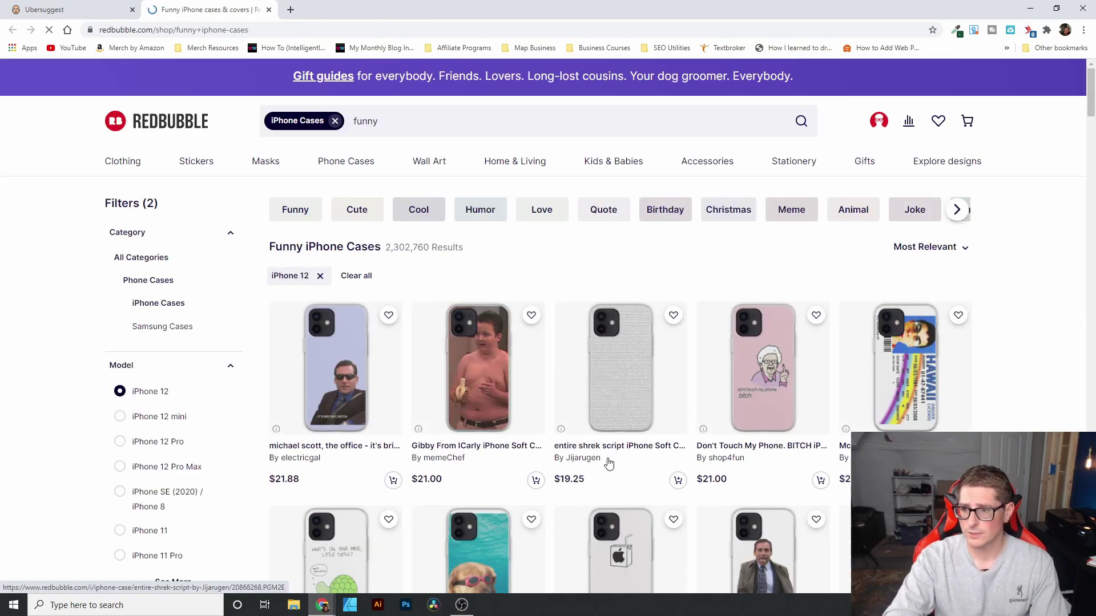
scroll(606, 459, "down", 4)
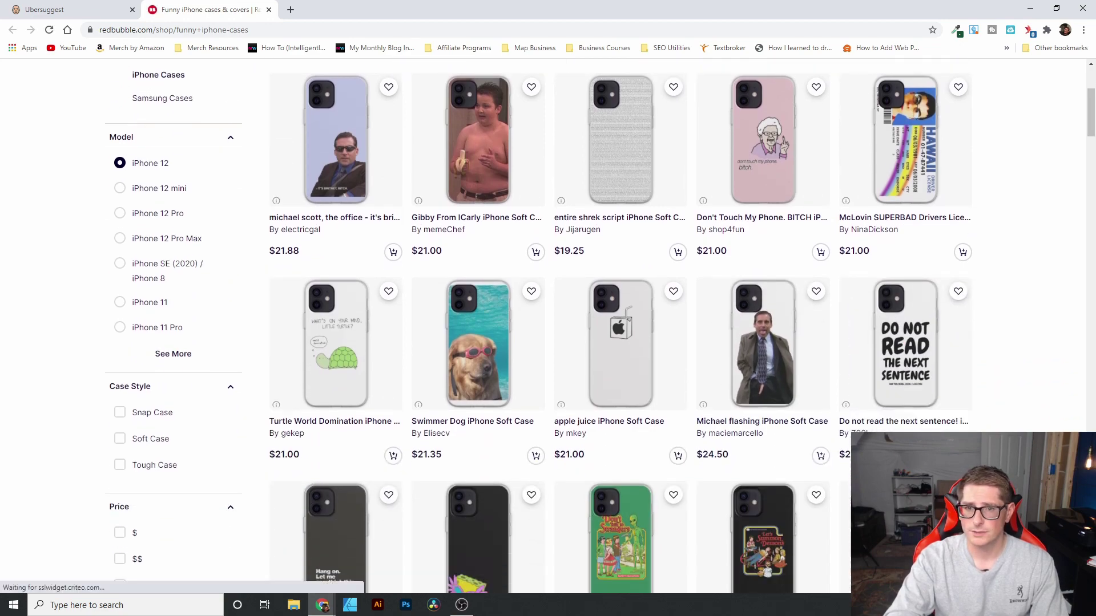
scroll(551, 358, "down", 3)
scroll(552, 357, "up", 4)
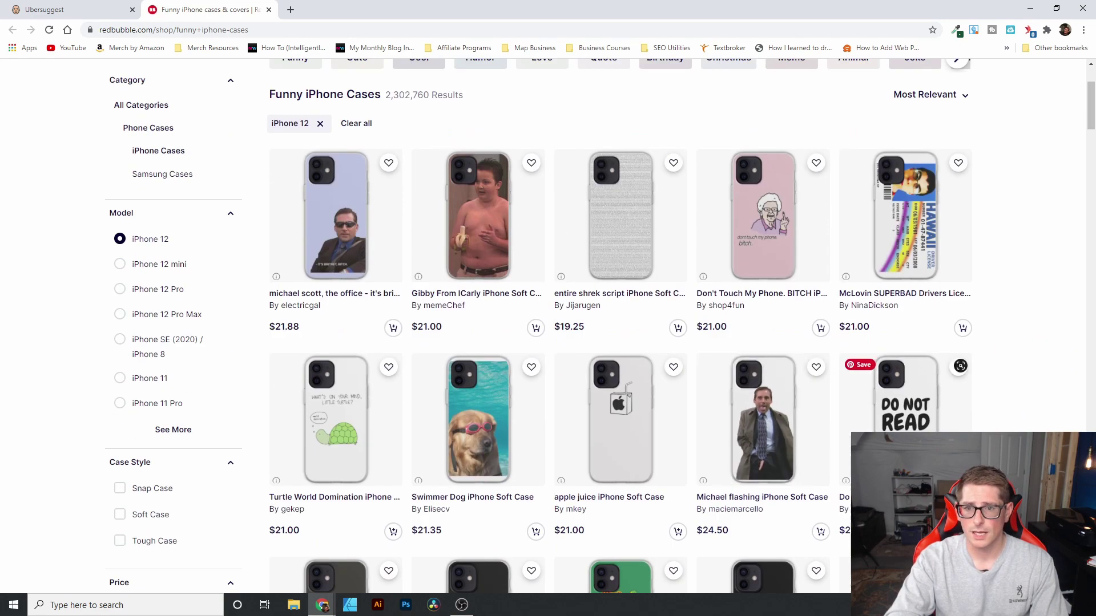
scroll(478, 229, "down", 4)
scroll(761, 319, "down", 5)
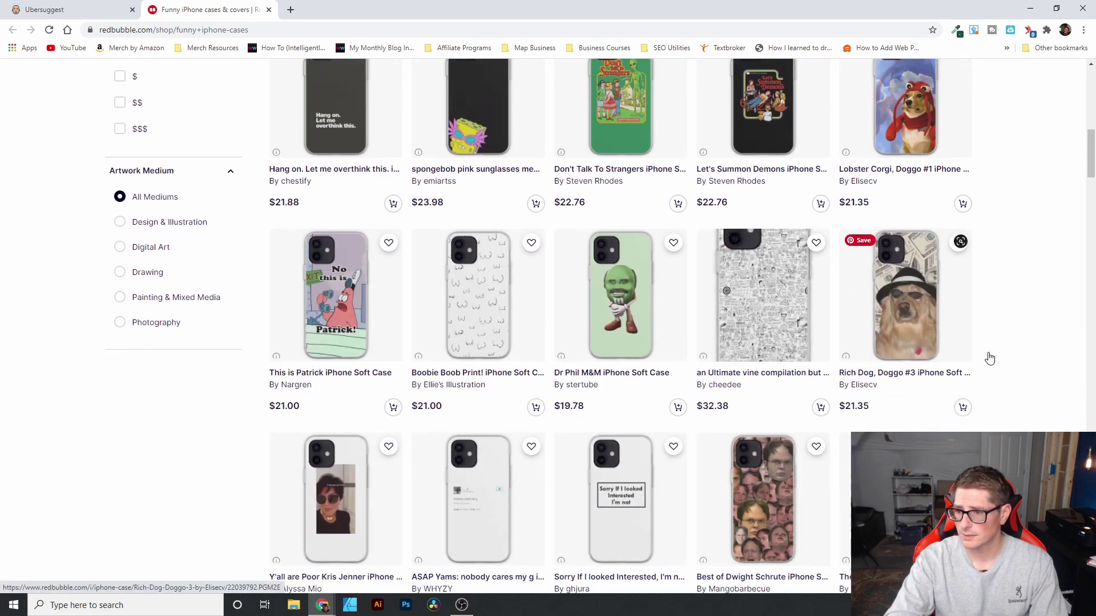
key("ctrl+w")
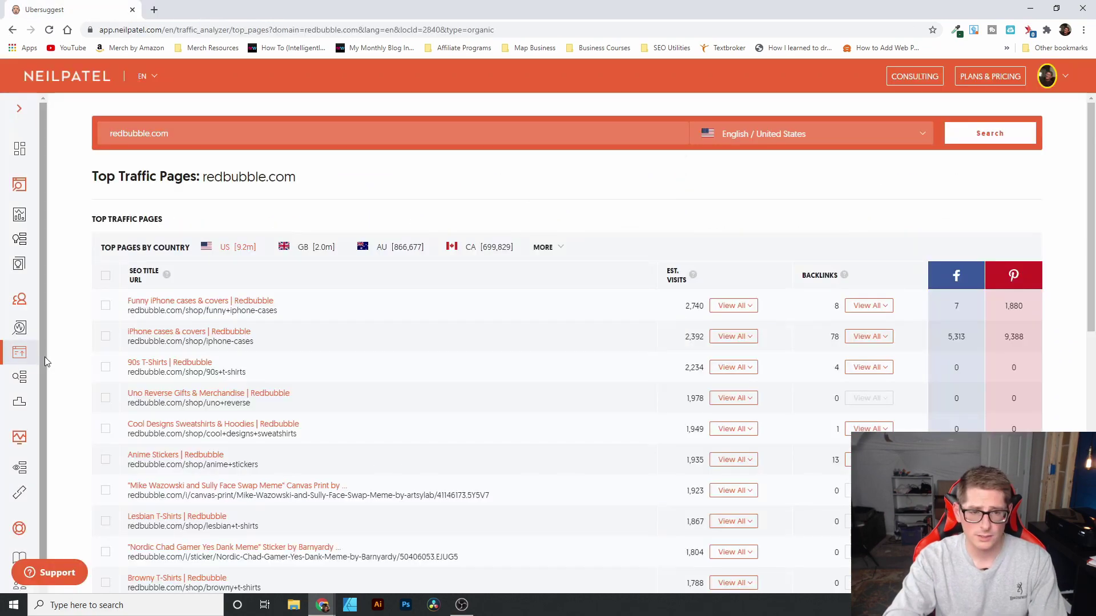
left_click(22, 380)
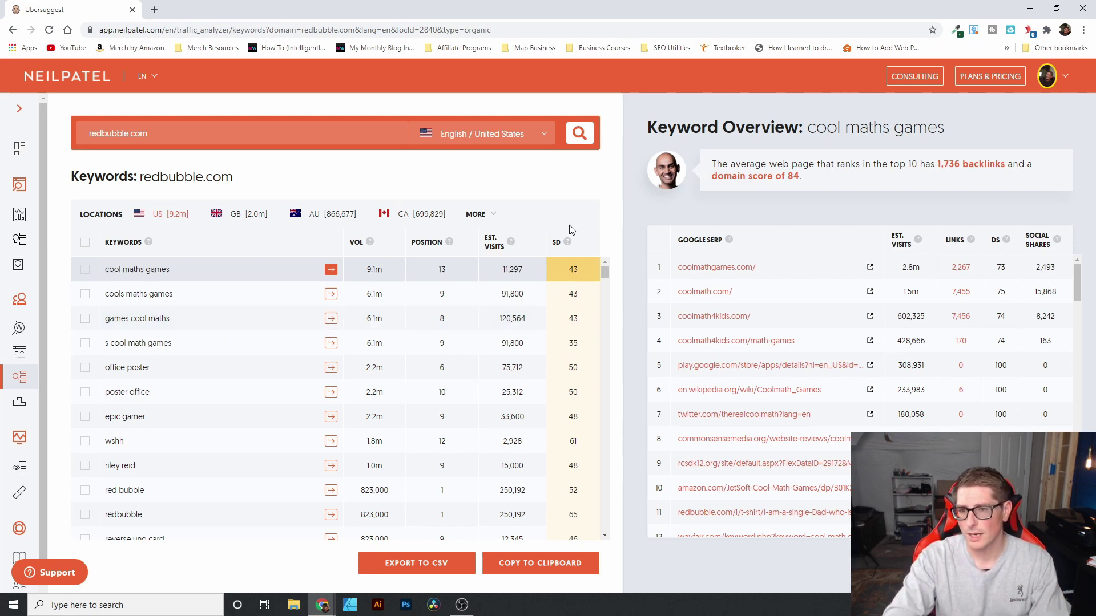
mouse_move(567, 243)
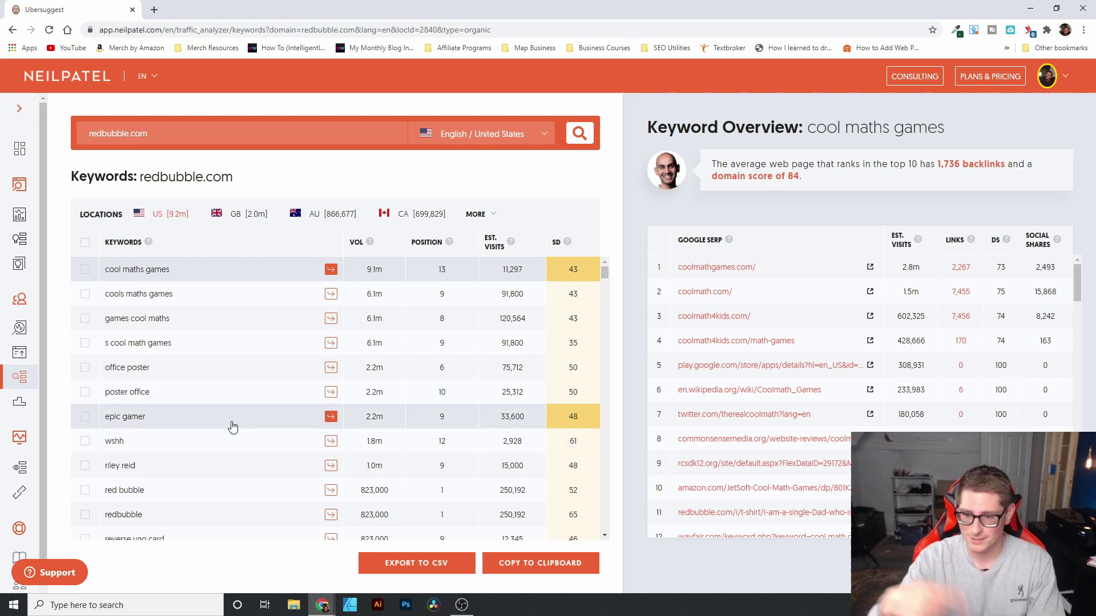
scroll(240, 457, "down", 3)
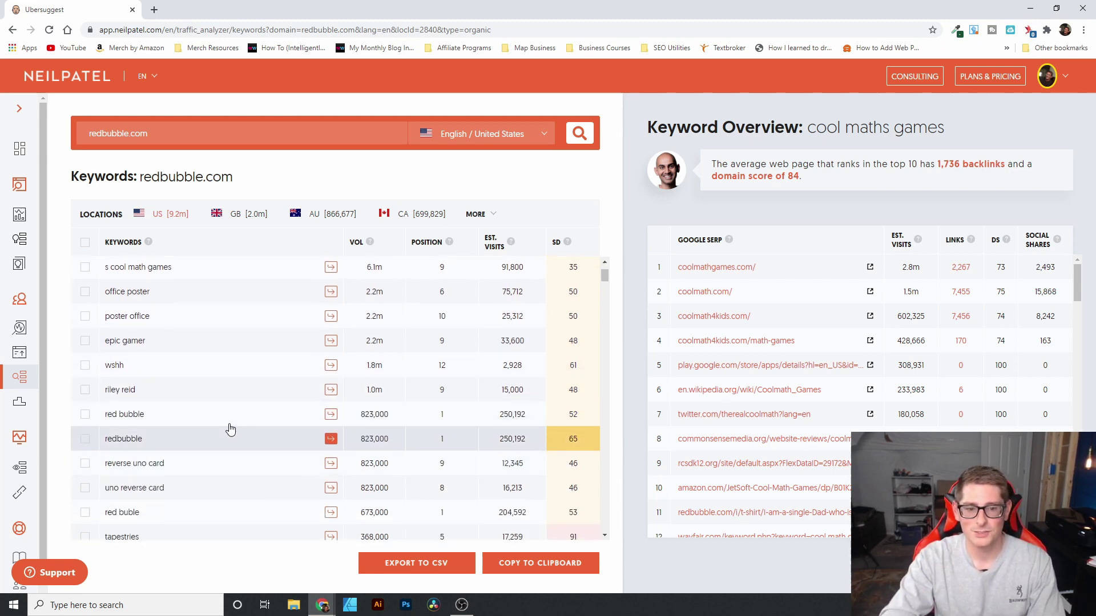
scroll(244, 472, "down", 3)
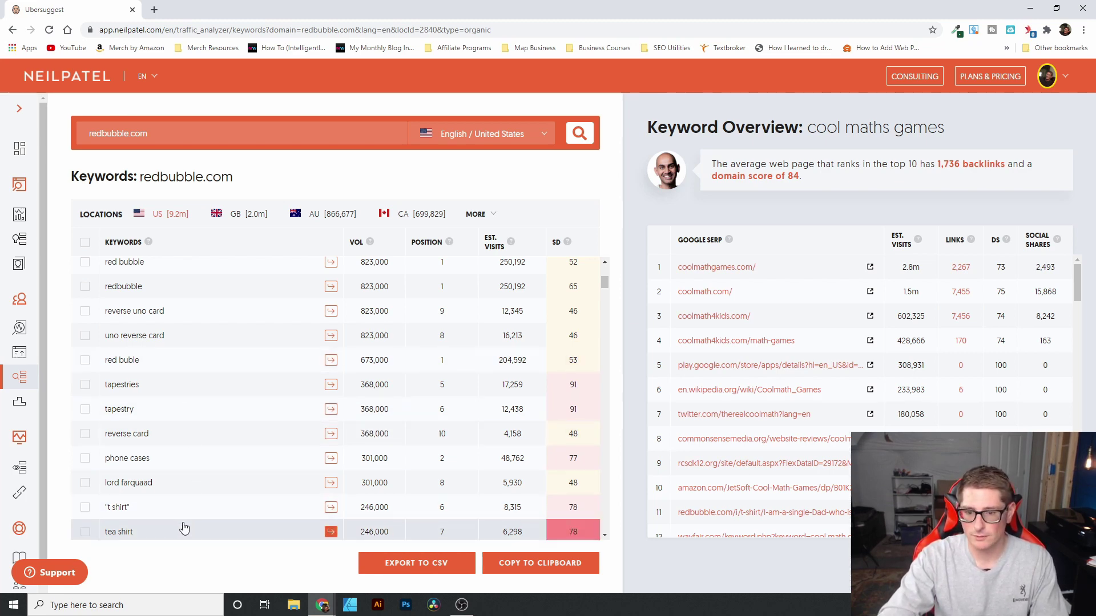
scroll(392, 528, "up", 2)
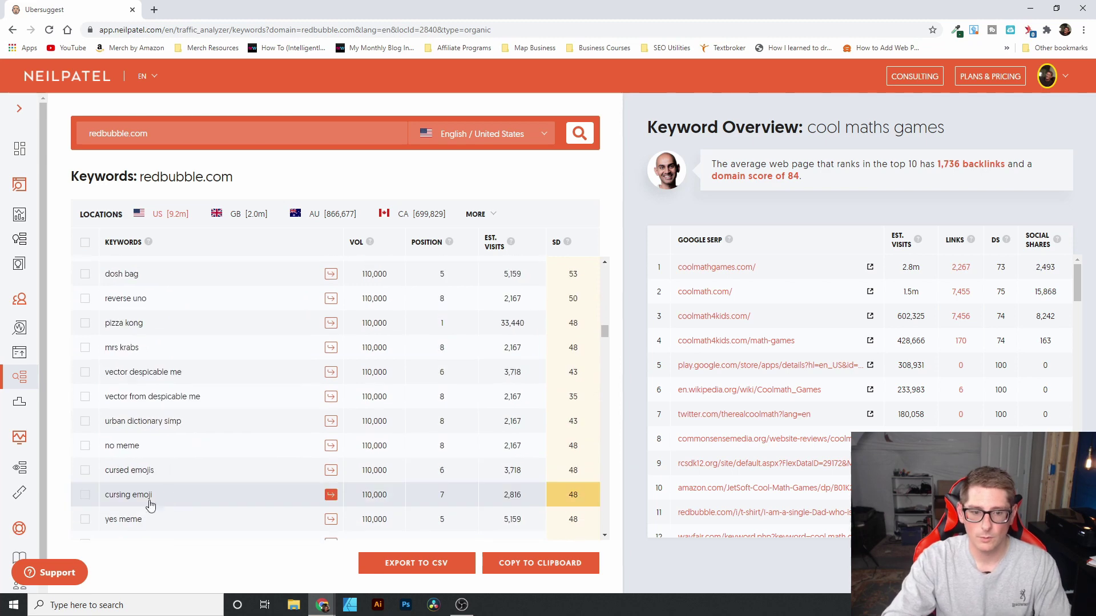
scroll(149, 496, "down", 4)
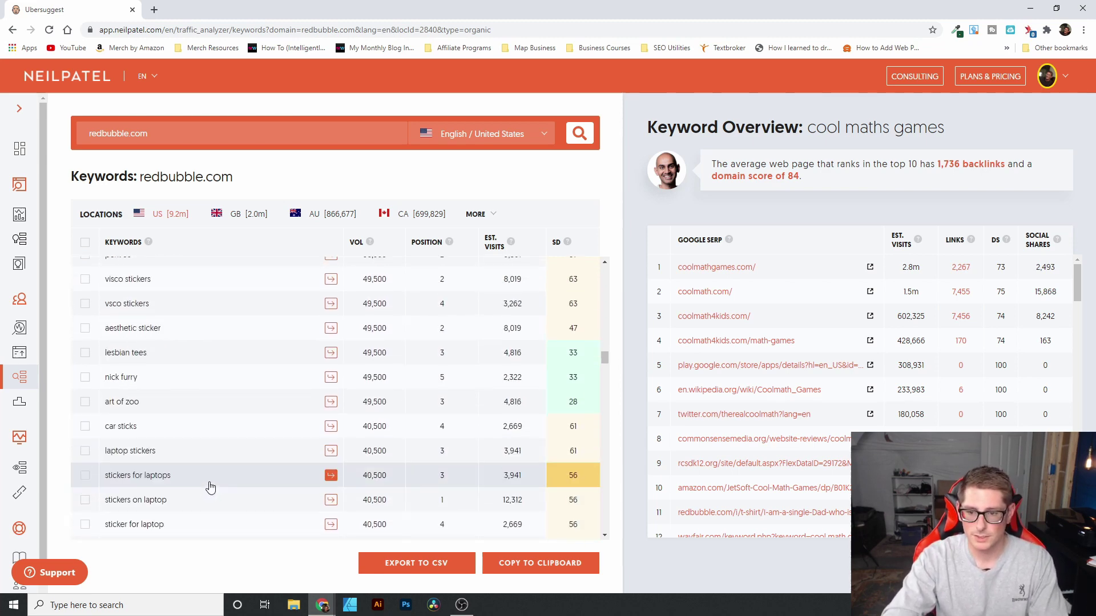
scroll(220, 467, "down", 2)
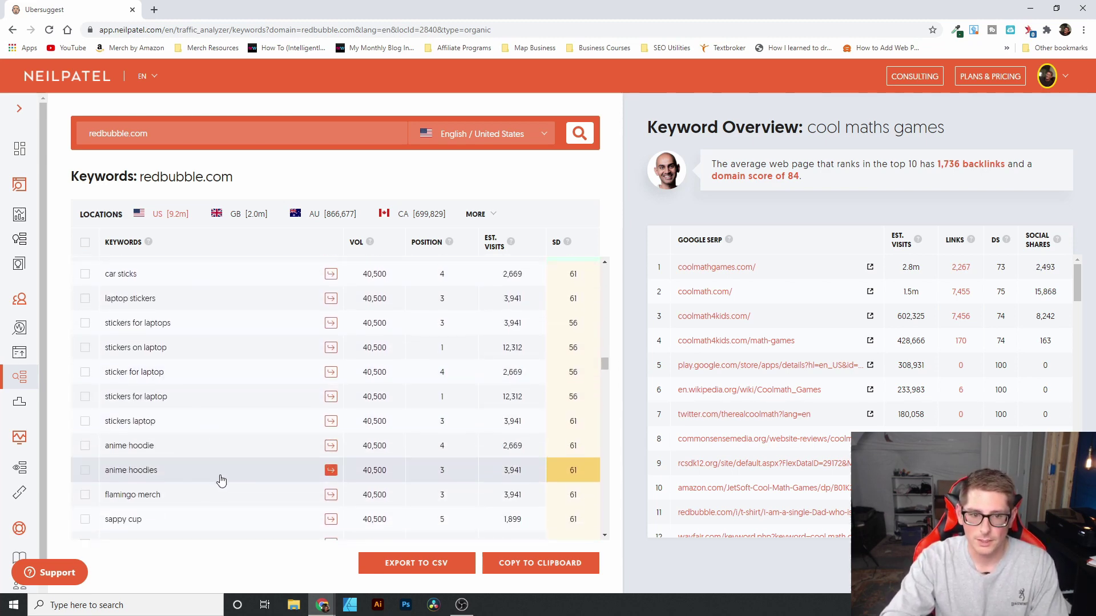
scroll(222, 481, "down", 10)
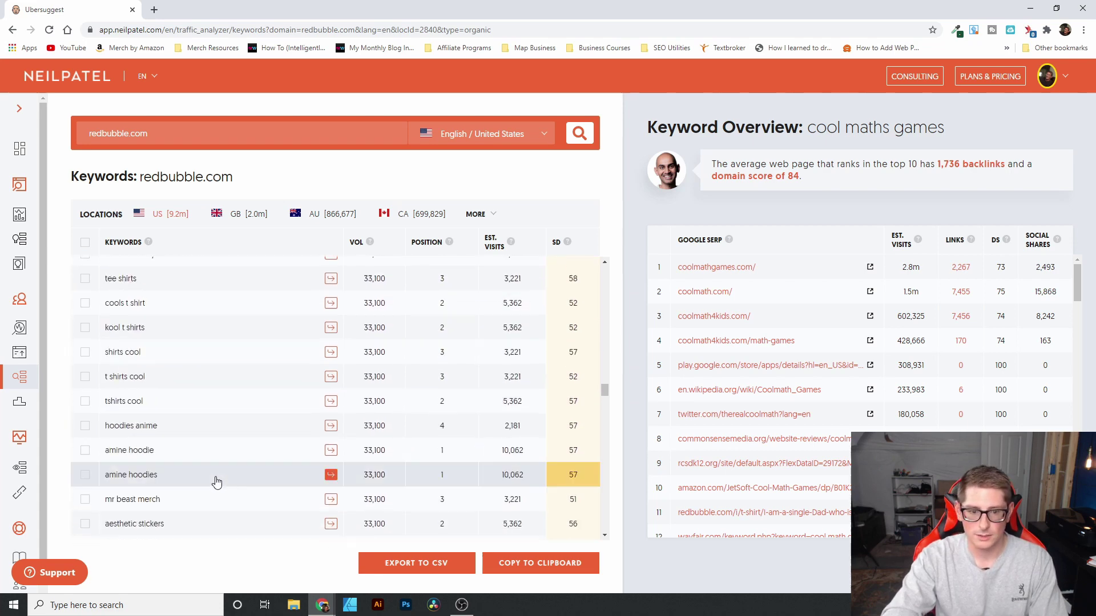
scroll(216, 483, "down", 10)
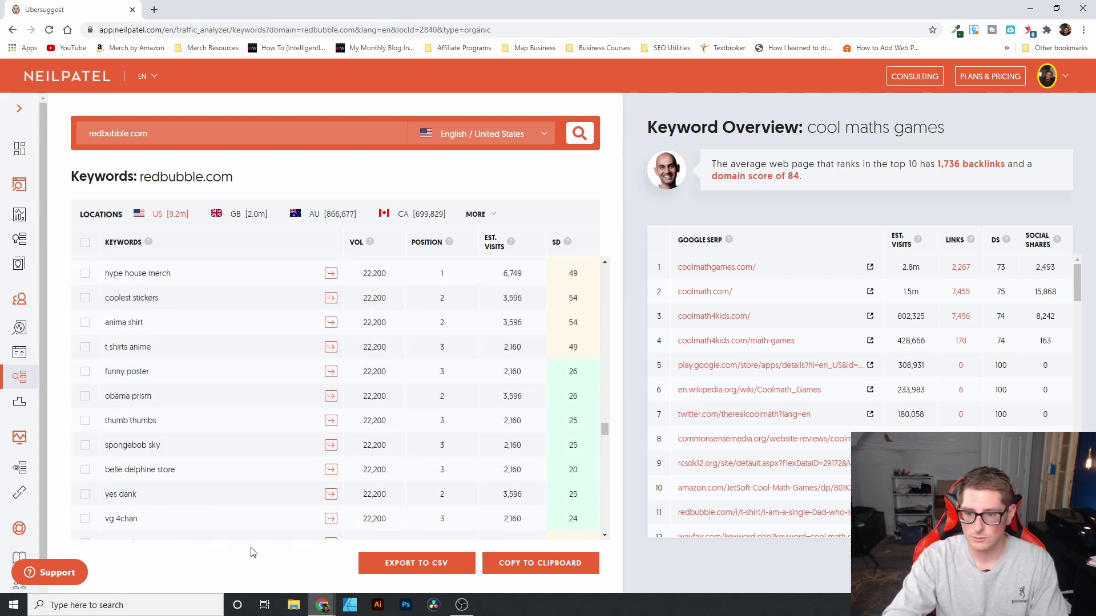
scroll(258, 504, "down", 1)
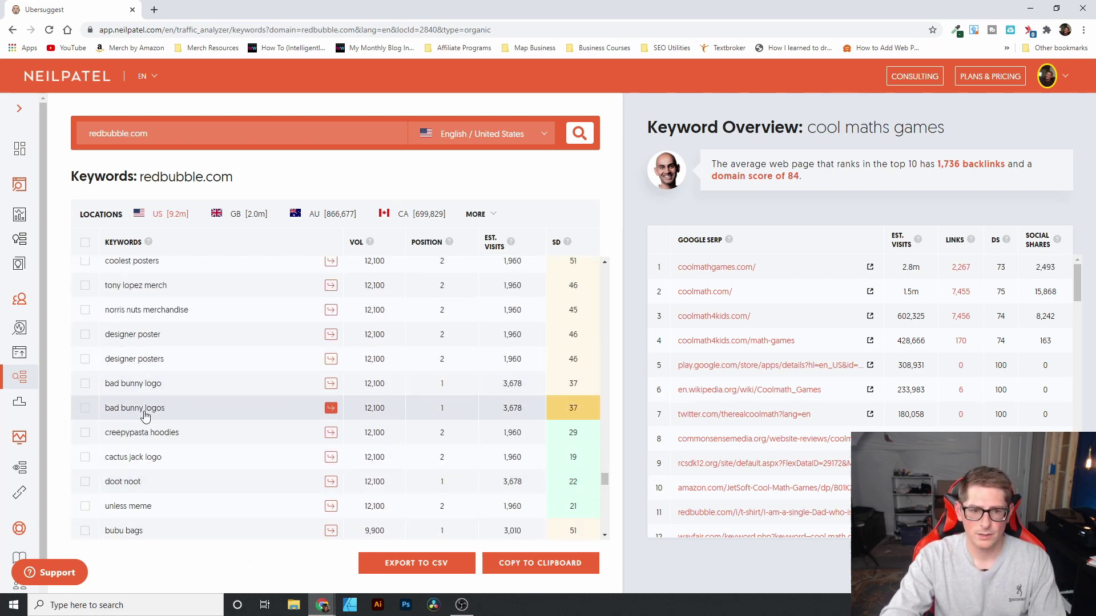
scroll(122, 387, "down", 2)
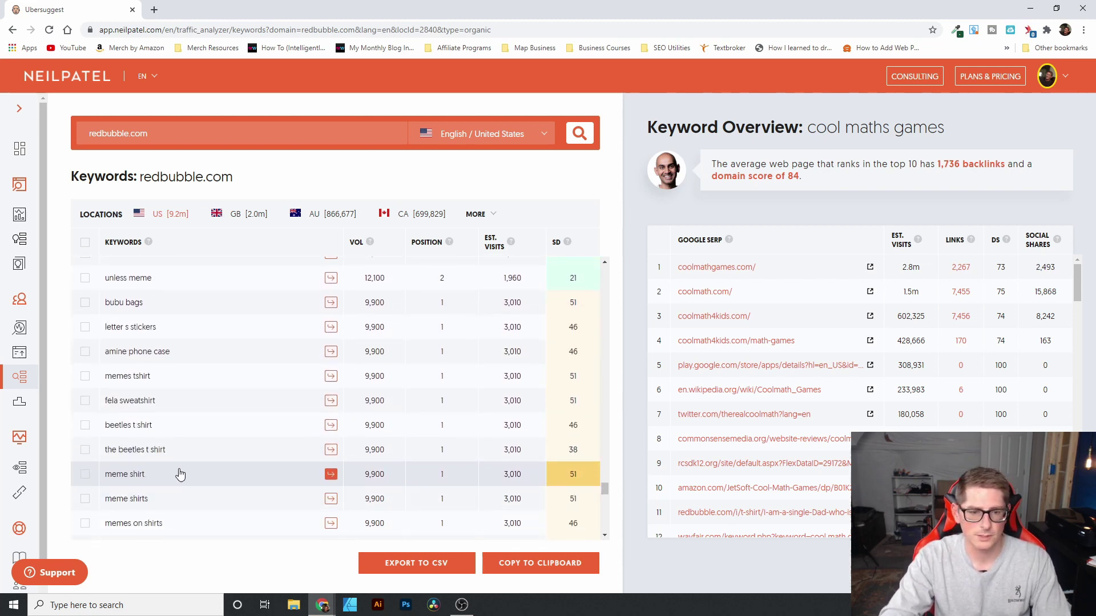
scroll(180, 474, "down", 5)
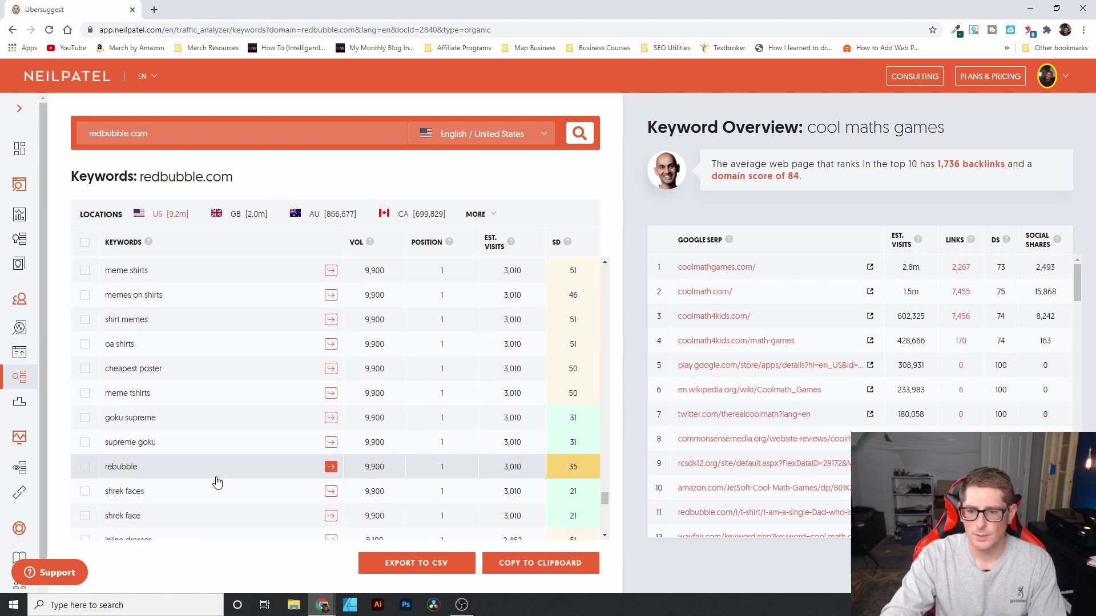
scroll(218, 482, "down", 12)
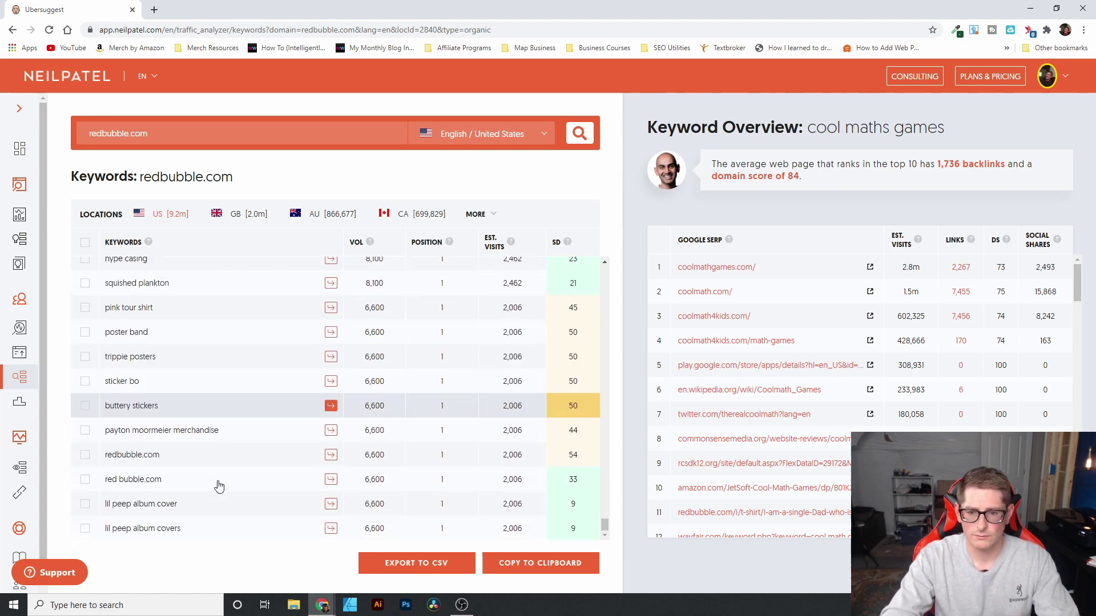
scroll(219, 487, "down", 15)
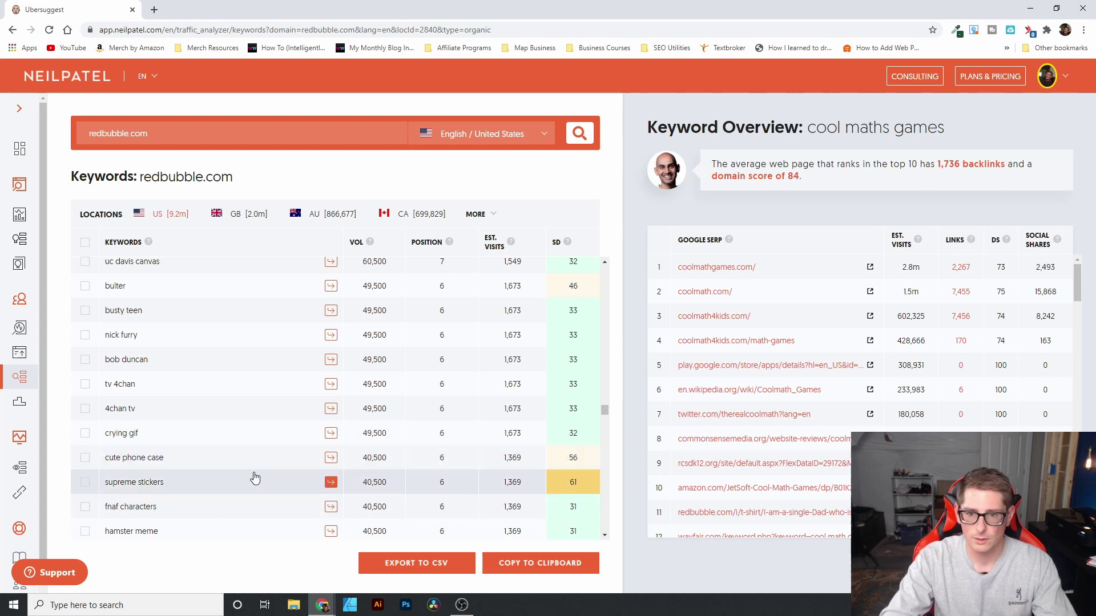
scroll(260, 477, "down", 5)
scroll(266, 472, "down", 10)
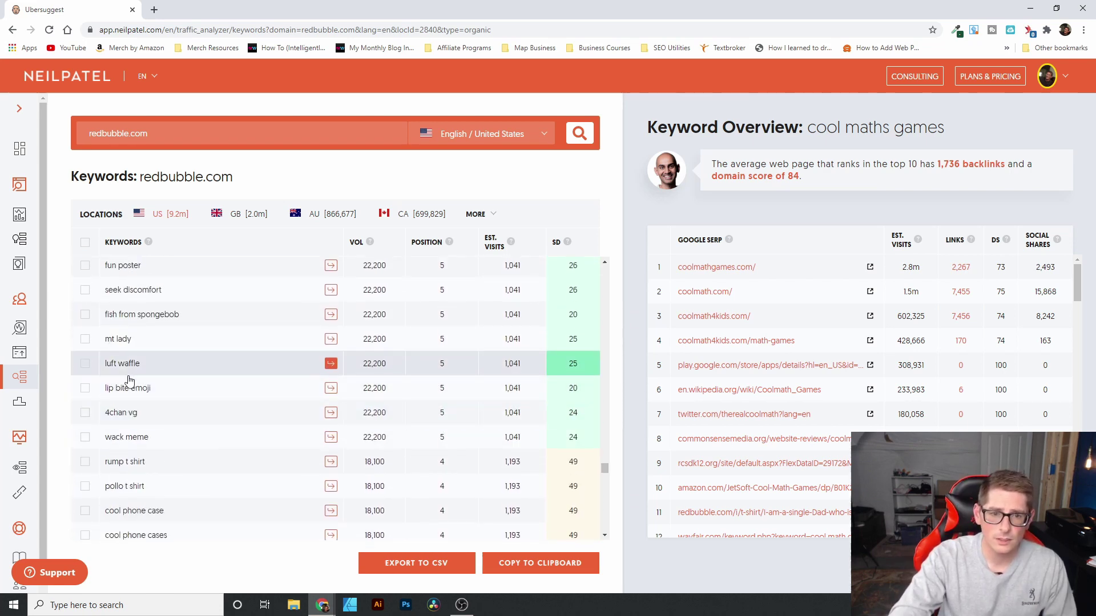
scroll(252, 485, "down", 10)
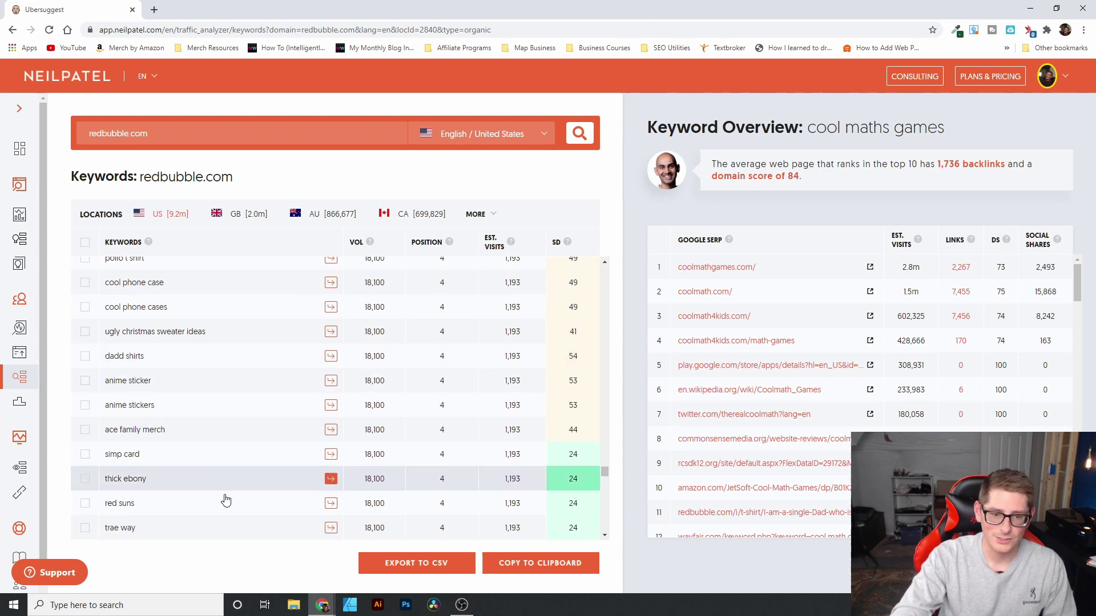
scroll(193, 409, "down", 3)
scroll(193, 410, "down", 6)
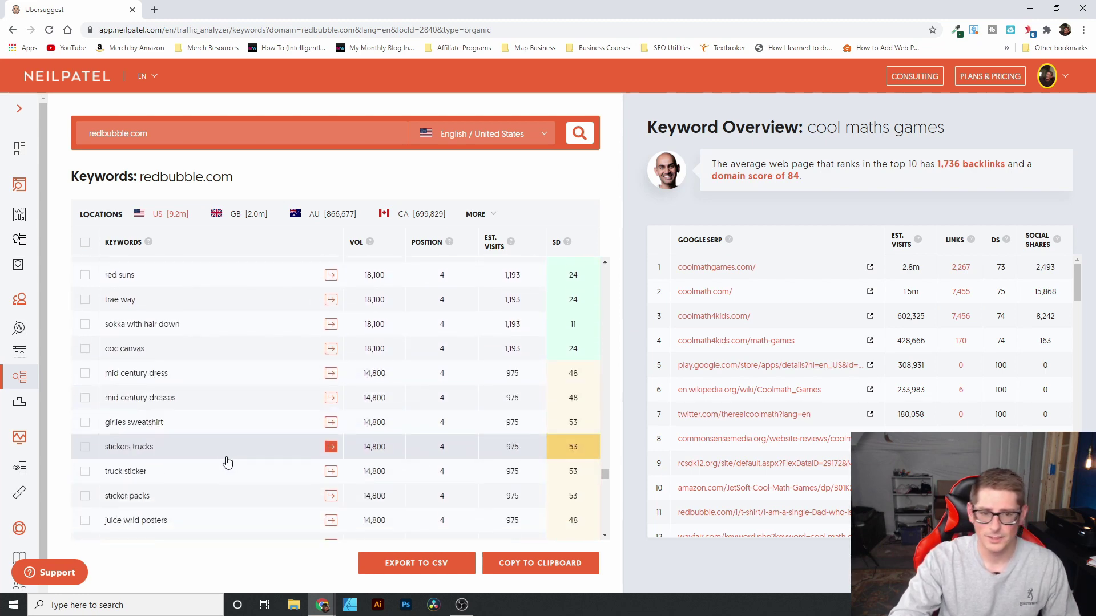
scroll(216, 459, "down", 12)
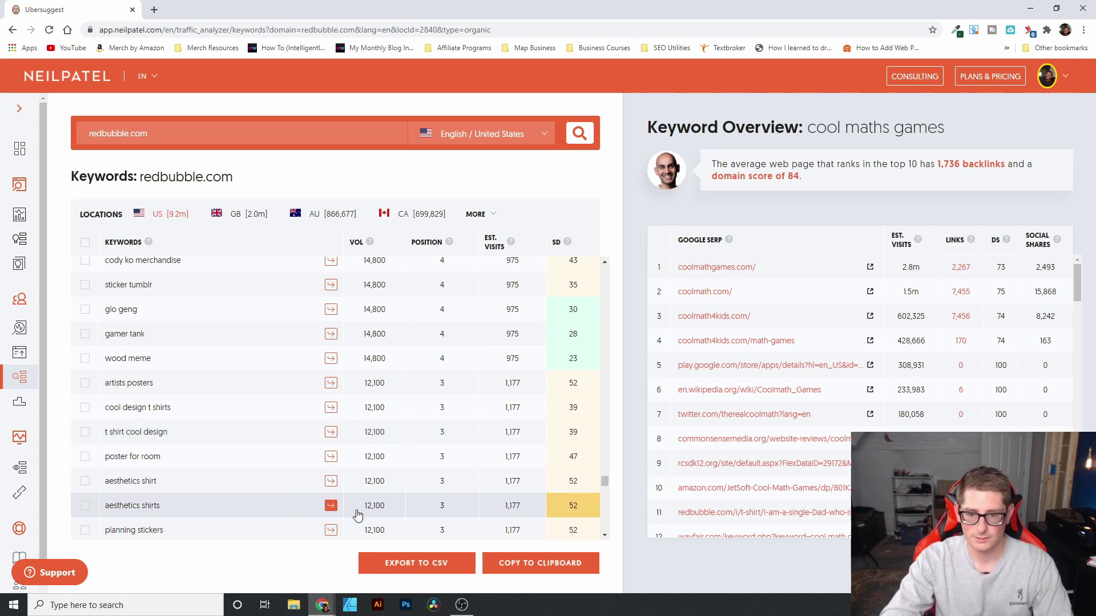
scroll(342, 516, "down", 3)
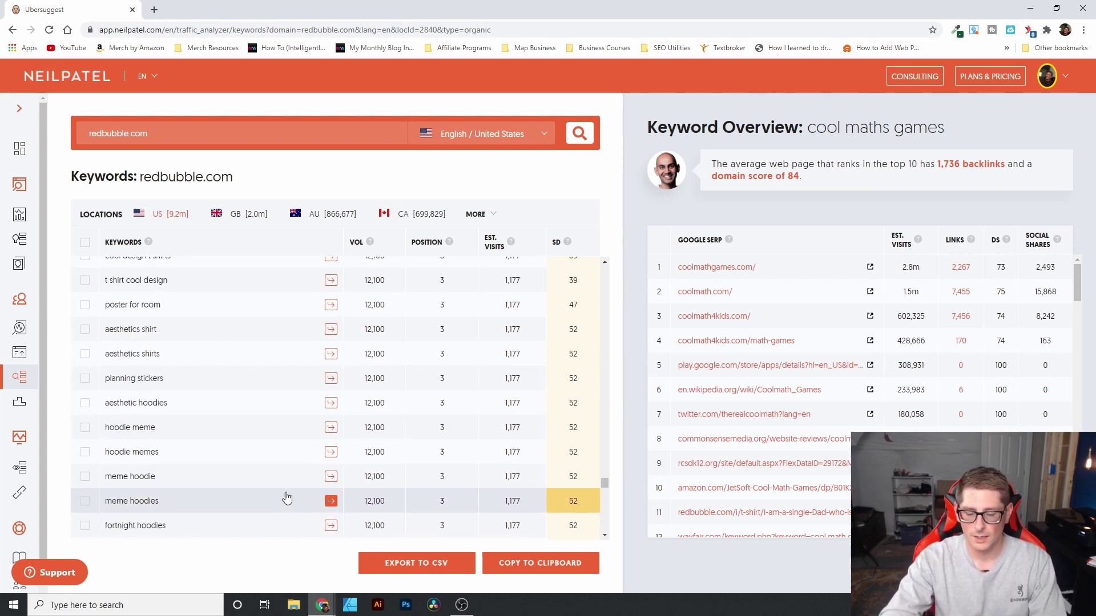
scroll(290, 493, "down", 3)
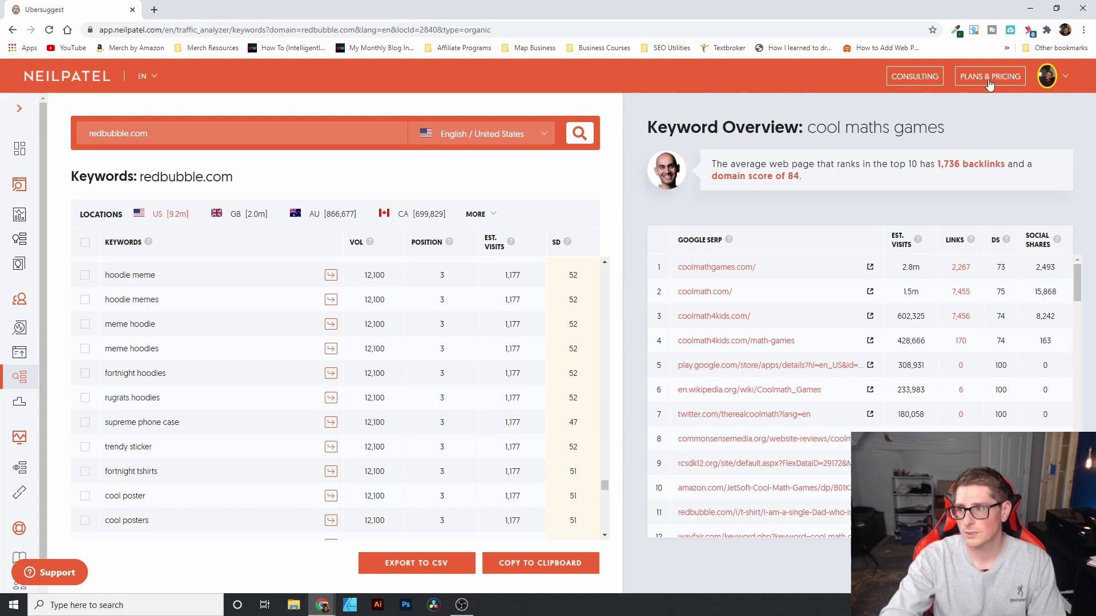
- Bring up the plan cards: Individual $29, Business $49, Enterprise/Agency $99 per month
left_click(958, 79)
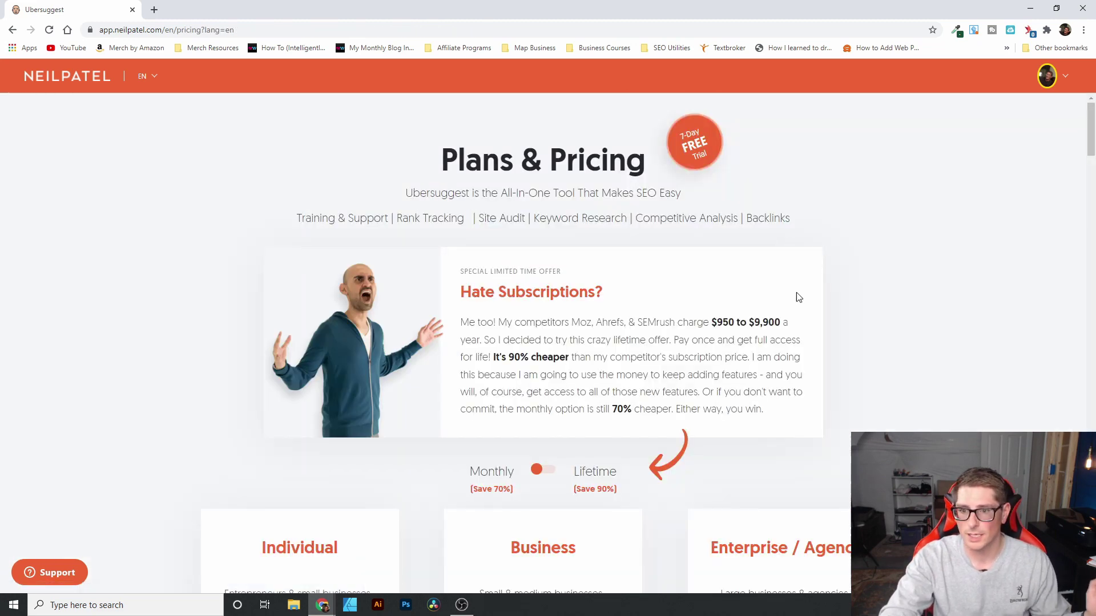
scroll(951, 396, "down", 4)
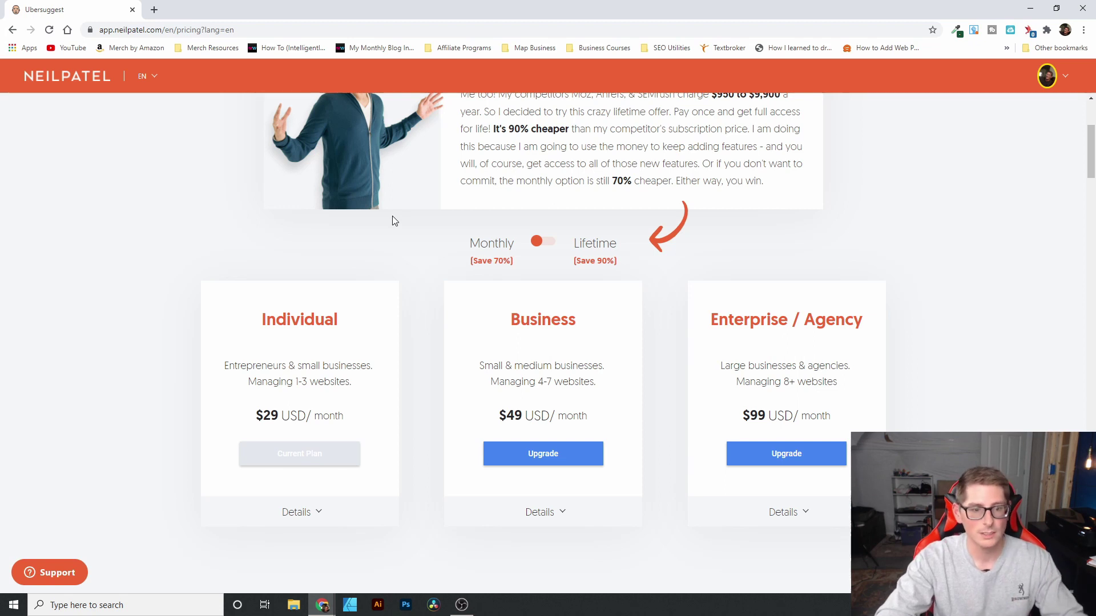
- Switch pricing to Lifetime, showing one-time plans of $290, $490 and $990
left_click(565, 249)
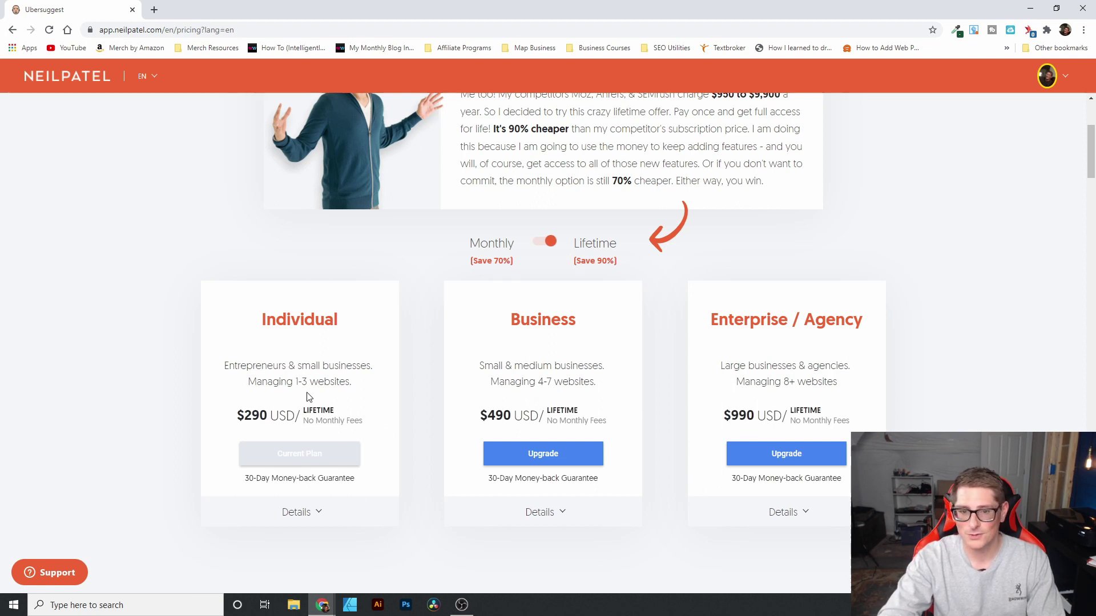
scroll(215, 394, "up", 1)
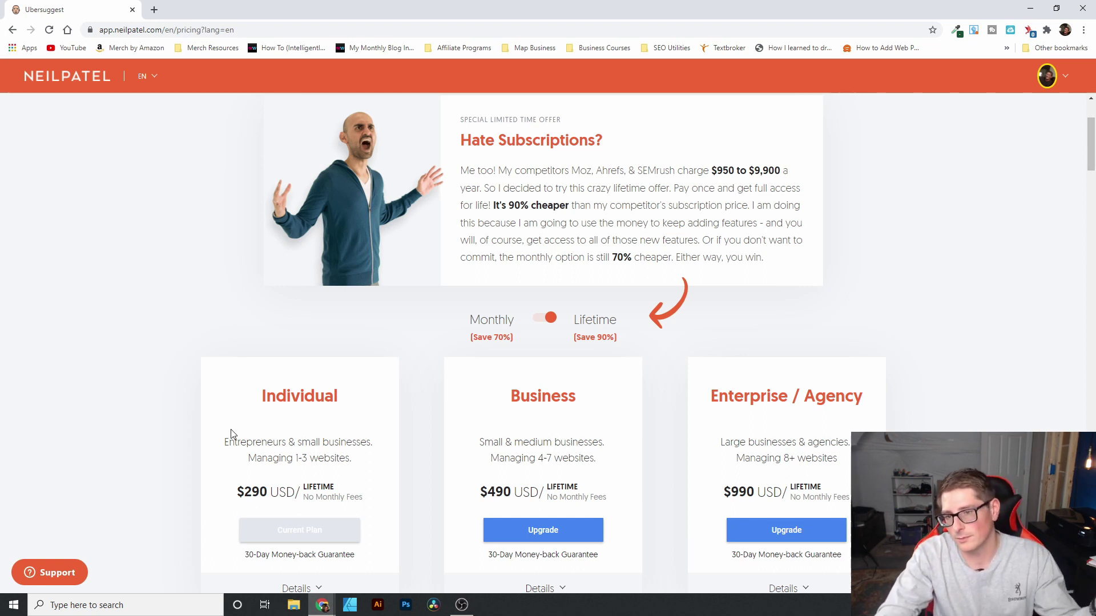
scroll(229, 468, "up", 3)
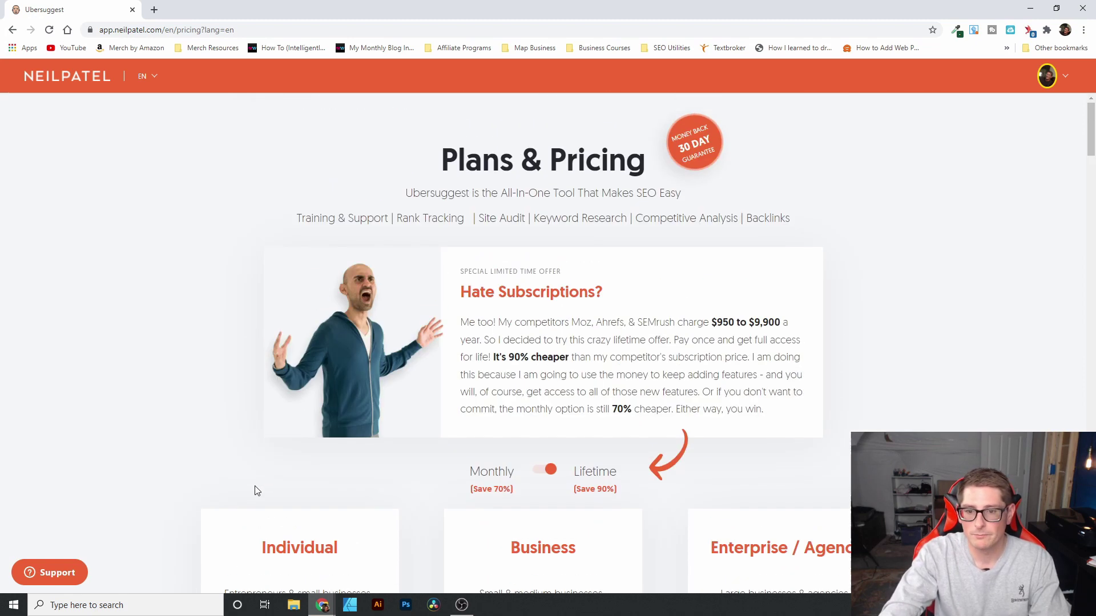